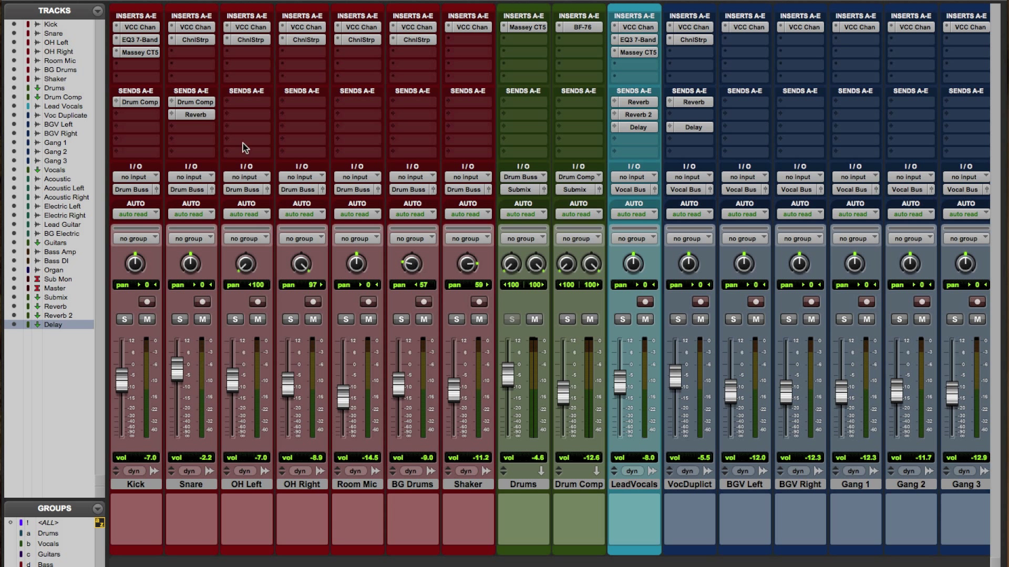
- Open the VCC Channel plug-in on the Kick track, examine its console, input and drive settings, and close it
left_click(144, 29)
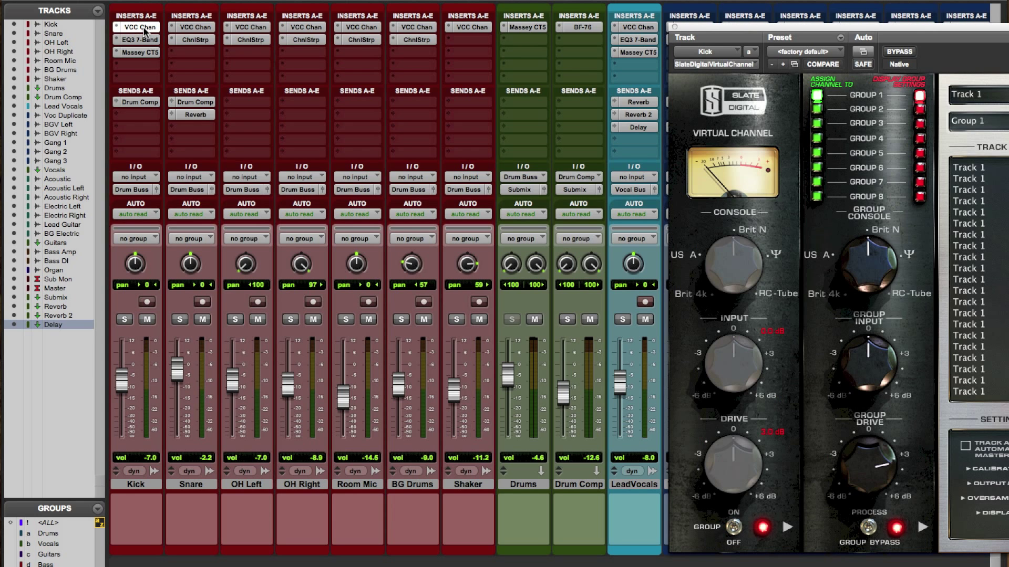
left_click_drag(827, 26, 541, 13)
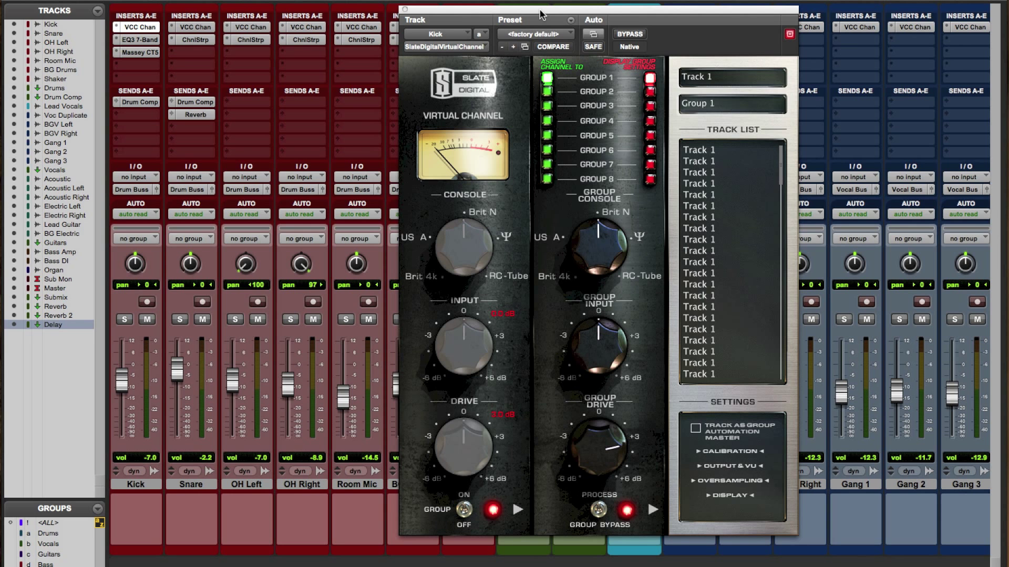
left_click_drag(540, 13, 523, 95)
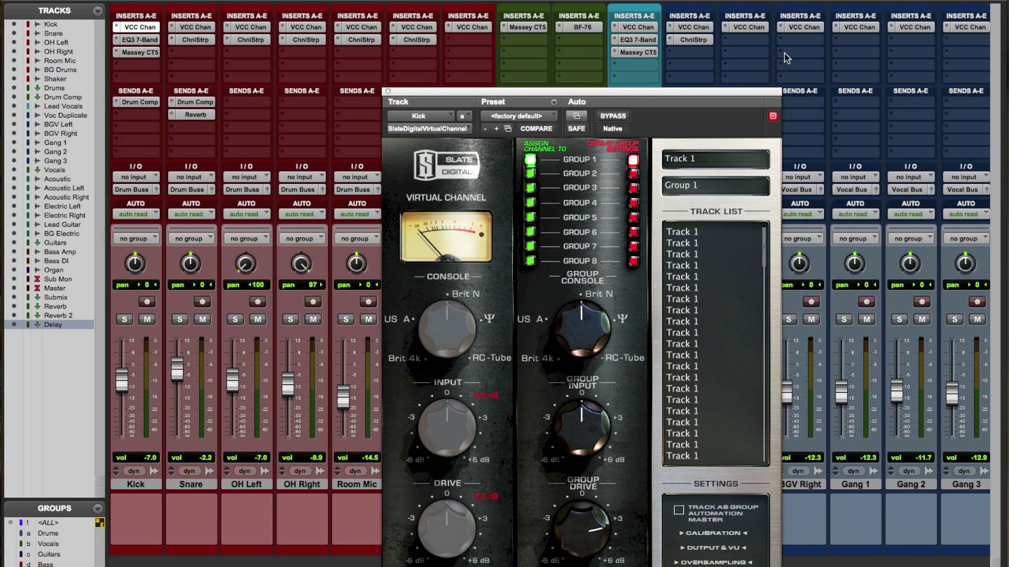
scroll(694, 47, "right", 10)
scroll(694, 47, "left", 15)
left_click_drag(594, 92, 554, 27)
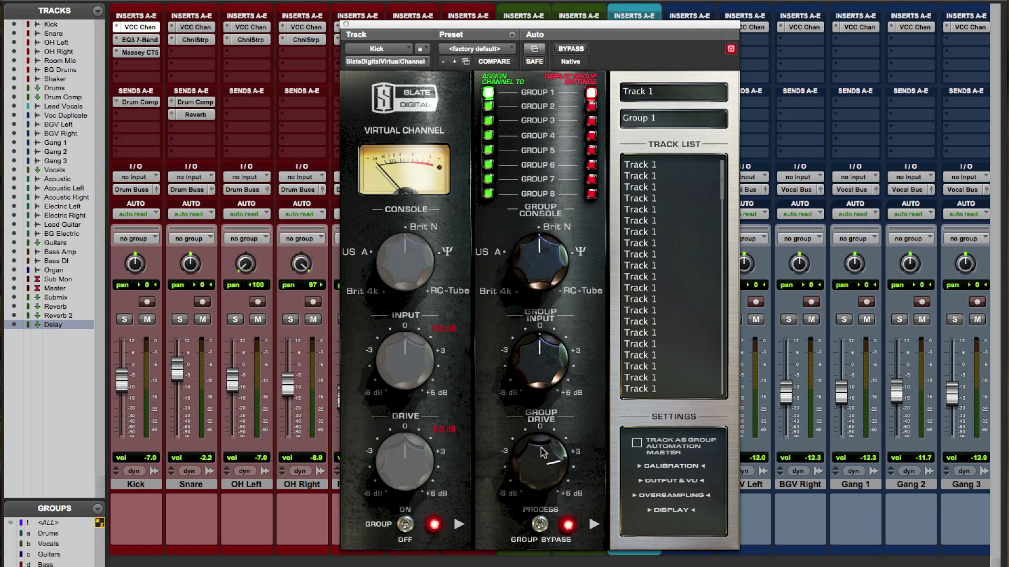
left_click(346, 24)
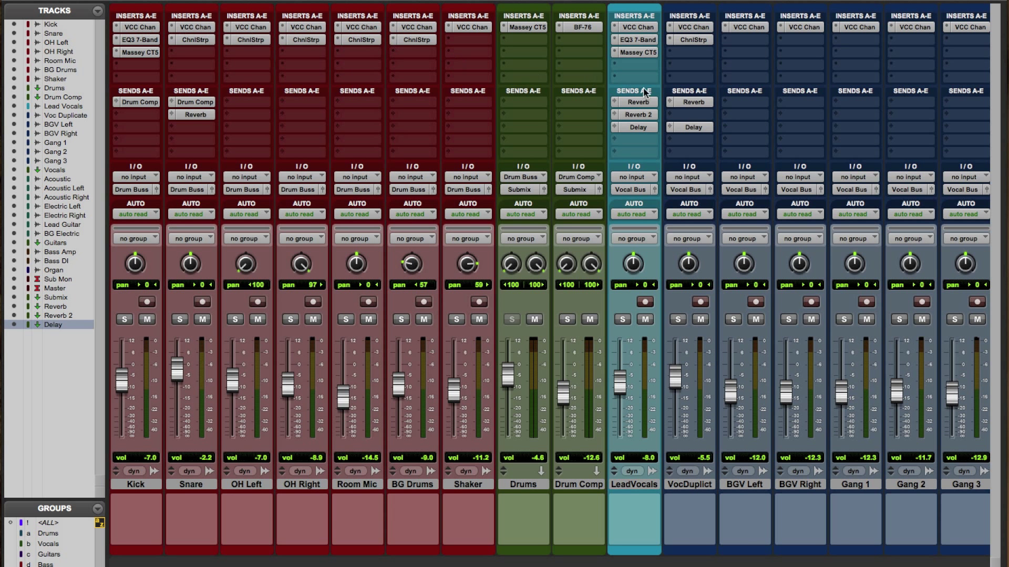
- Enable the Drums group and test it by switching the Snare track's solo on and off
scroll(646, 105, "right", 15)
scroll(650, 119, "right", 4)
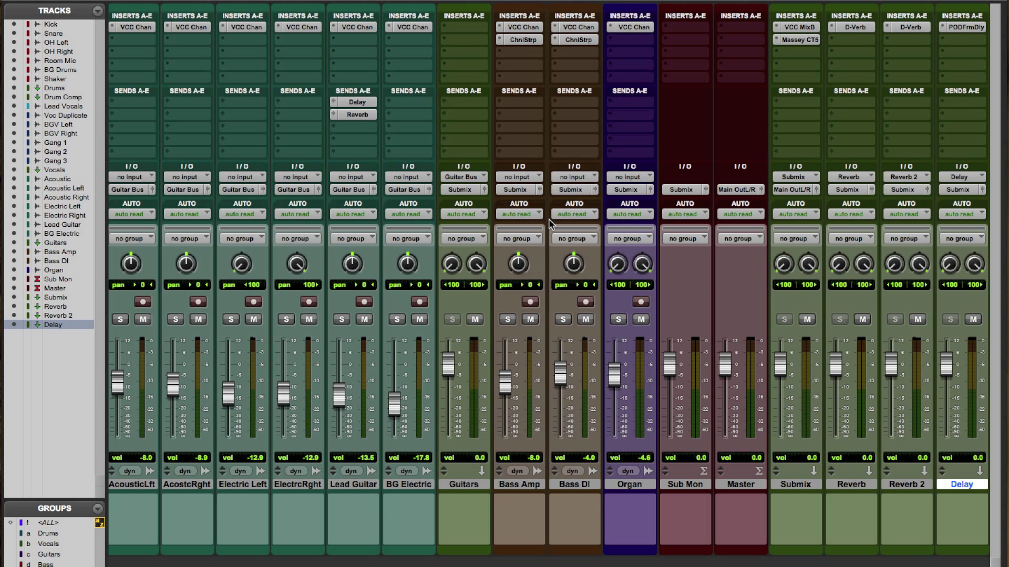
scroll(548, 218, "left", 15)
scroll(396, 398, "right", 2)
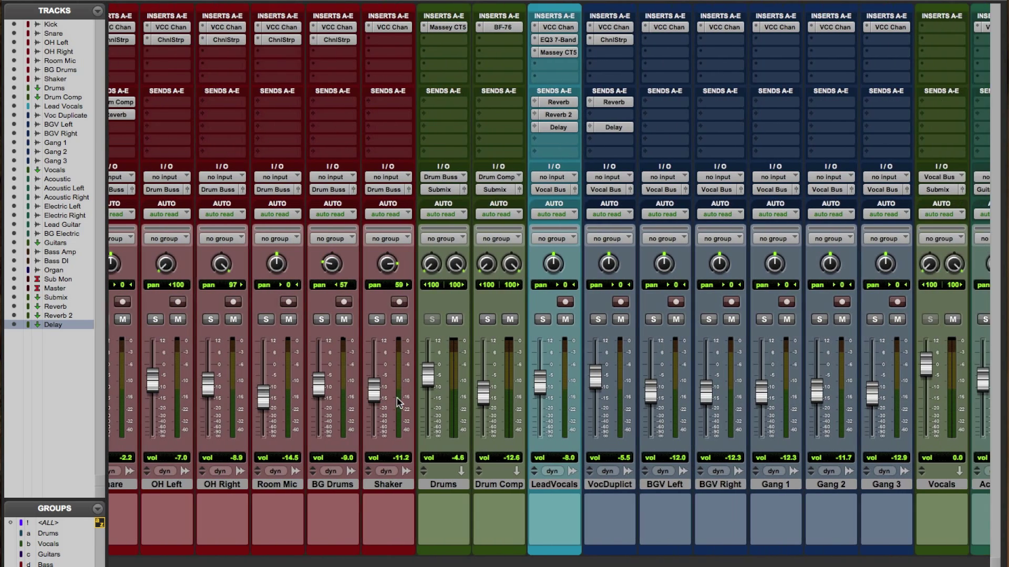
scroll(398, 403, "left", 3)
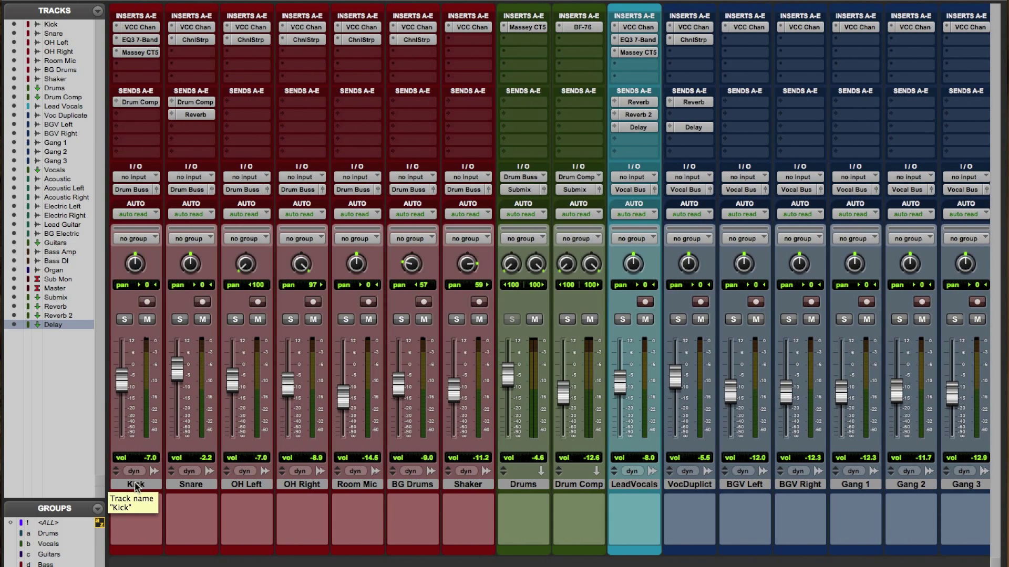
left_click(46, 534)
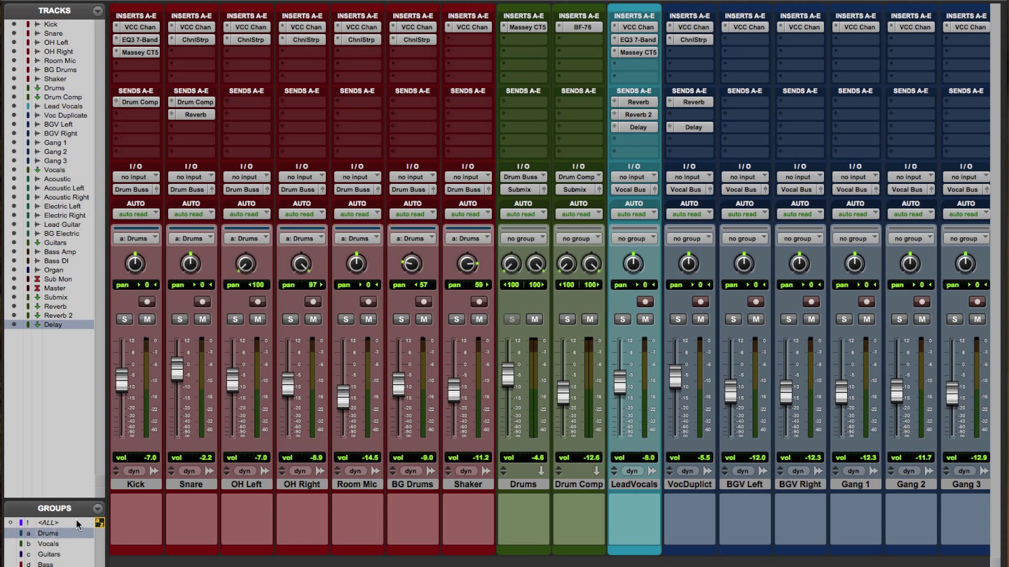
left_click(180, 320)
left_click(181, 320)
- Enable the Vocals group and test it by switching the Lead Vocals track's solo on and off
scroll(332, 485, "right", 5)
scroll(332, 486, "right", 2)
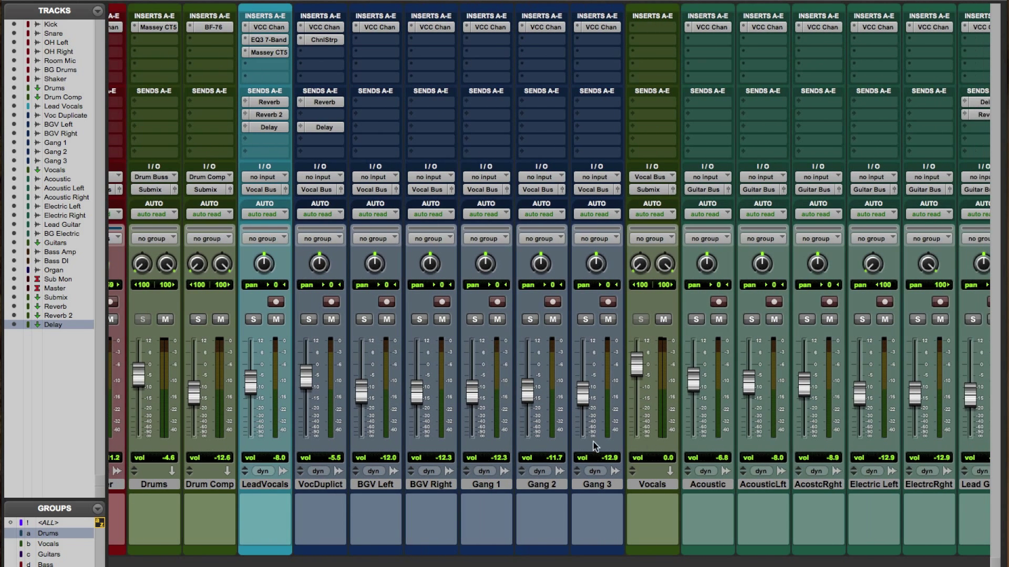
left_click(48, 544)
left_click(260, 322)
left_click(260, 322)
- Switch to the Edit window and examine the drum, vocal and guitar clips in the later part of the song
scroll(465, 343, "right", 10)
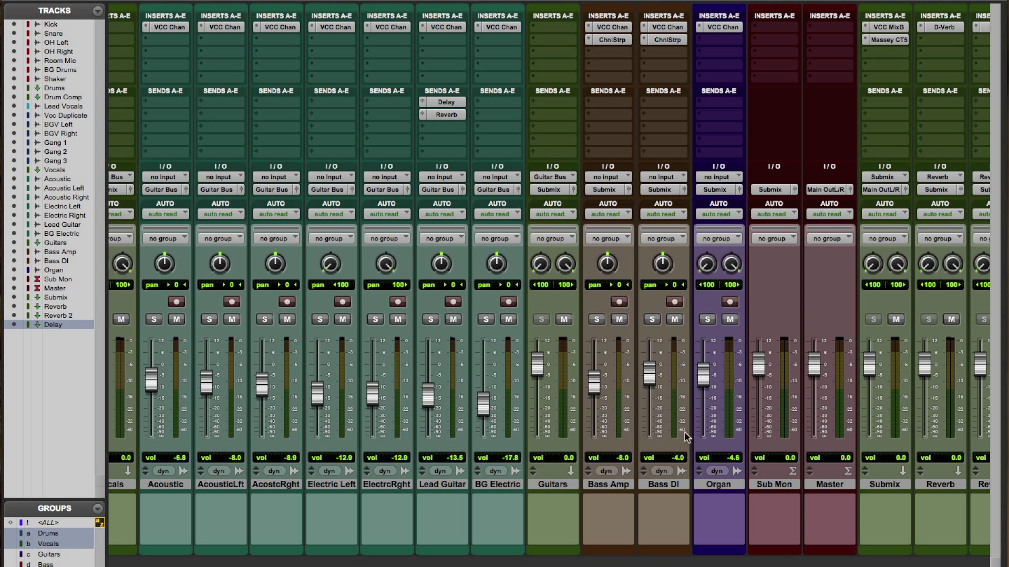
key("ctrl+equal")
scroll(685, 435, "up", 5)
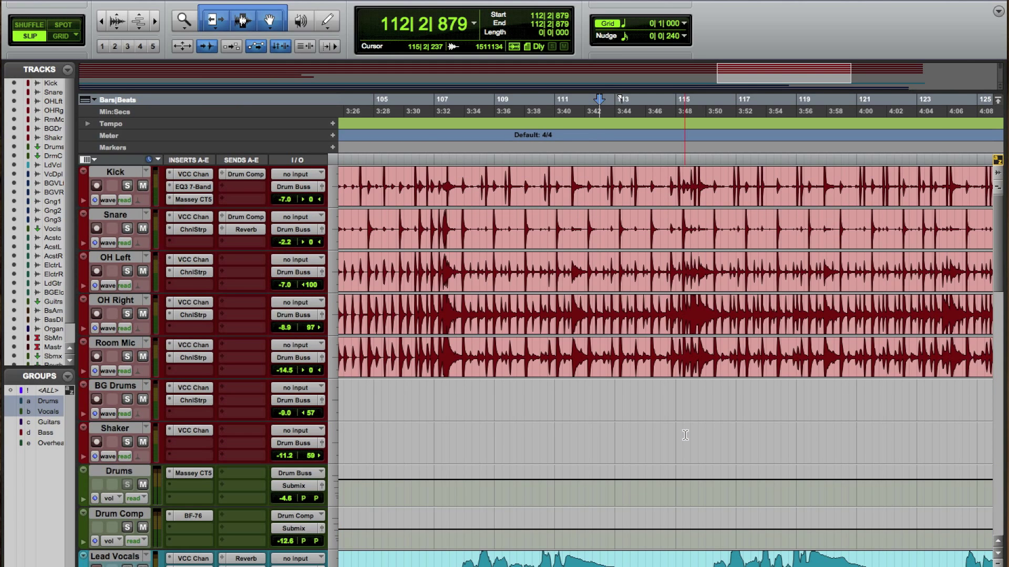
key("ctrl+bracketleft")
key("ctrl+bracketleft")
scroll(685, 435, "down", 15)
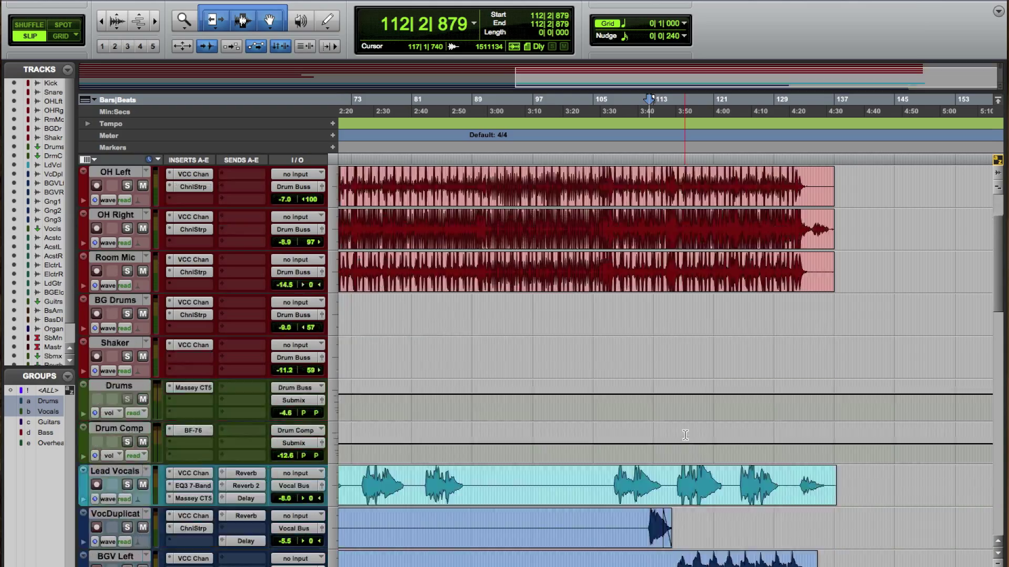
scroll(685, 435, "up", 3)
scroll(685, 435, "up", 9)
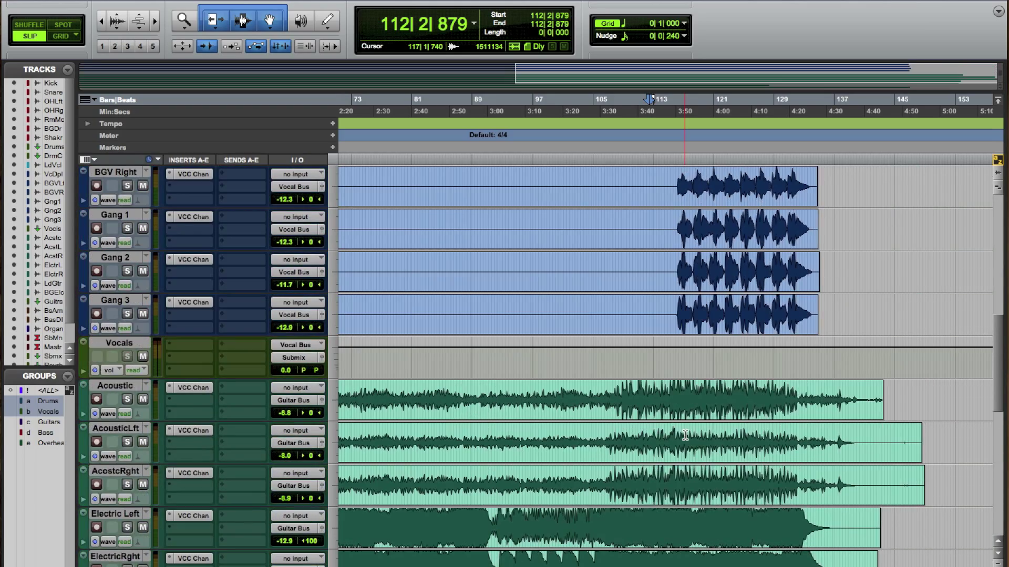
scroll(685, 435, "up", 12)
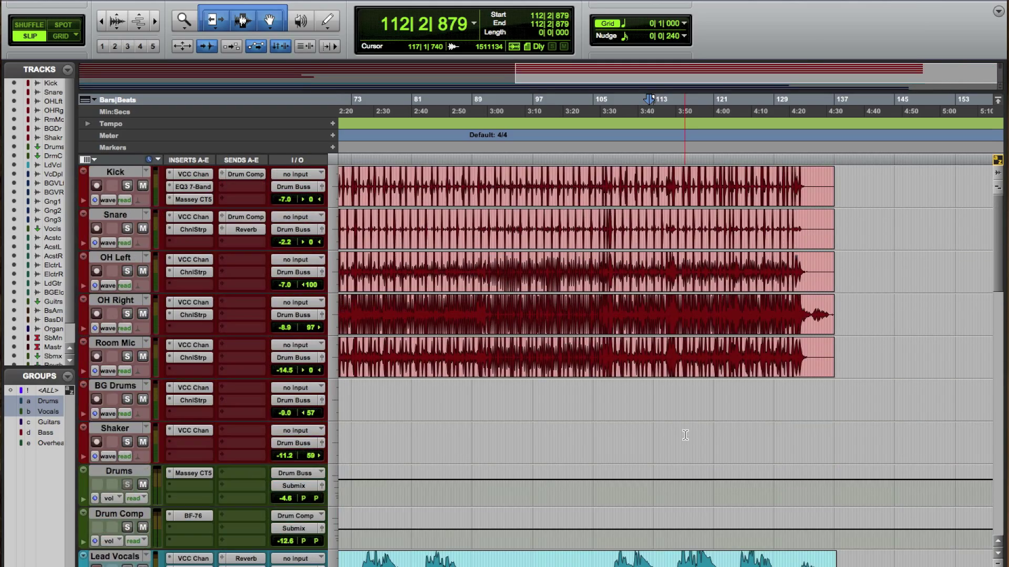
scroll(685, 435, "down", 10)
scroll(685, 435, "up", 10)
- Examine the clips from the start of the session across the drum, vocal, guitar and bass tracks
scroll(519, 235, "left", 10)
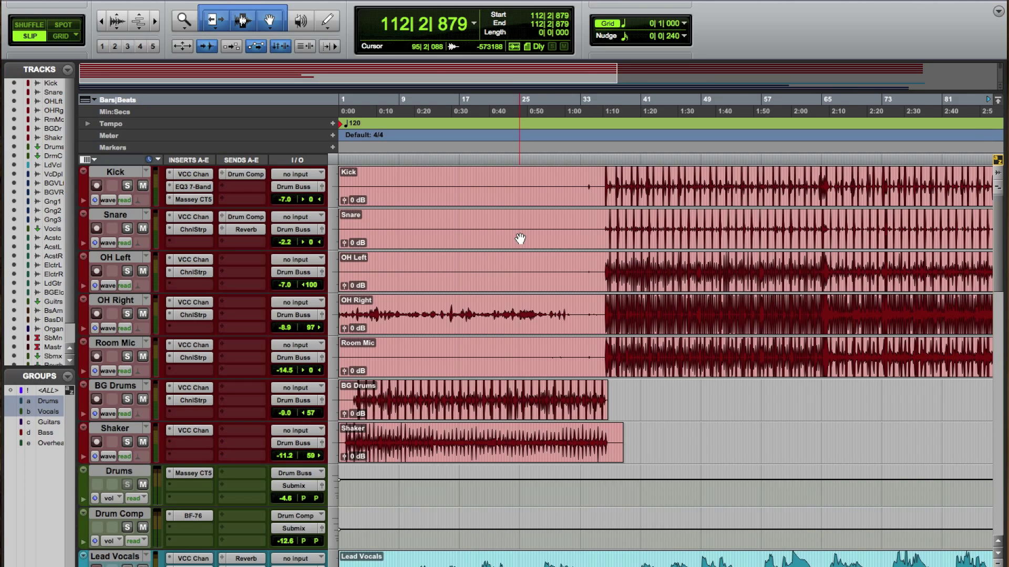
scroll(519, 238, "left", 5)
scroll(519, 238, "down", 7)
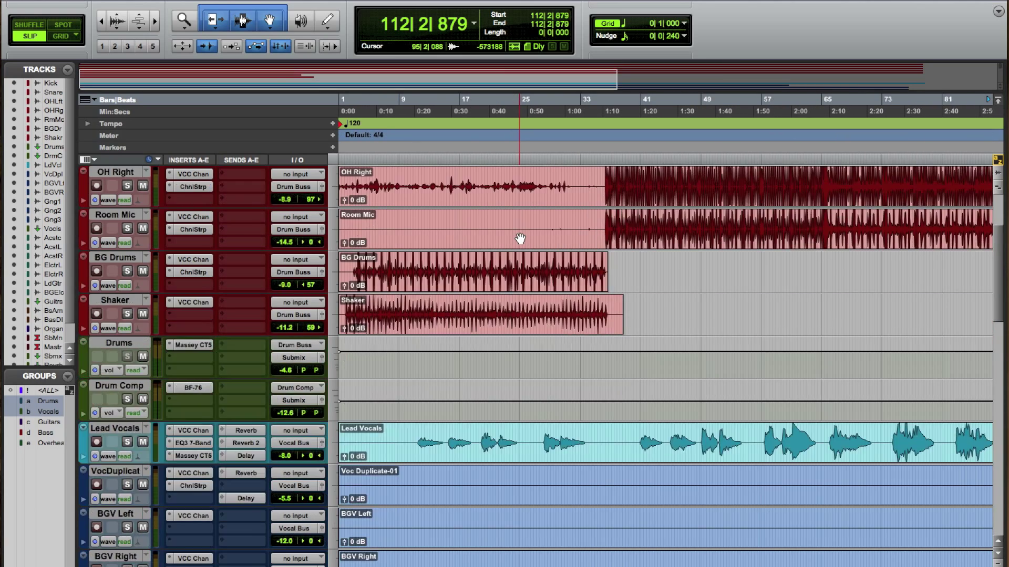
scroll(520, 240, "down", 1)
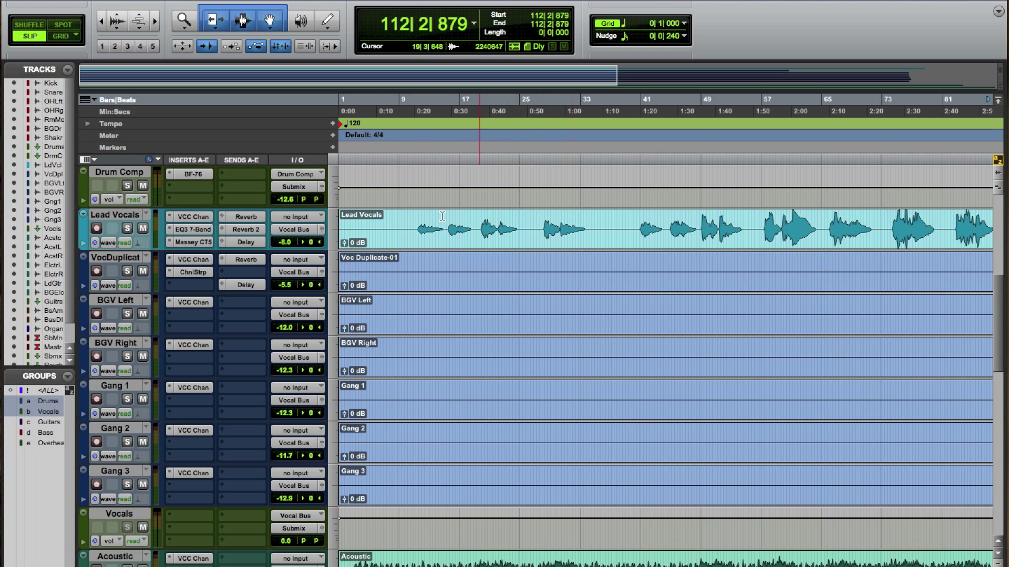
scroll(522, 383, "down", 3)
scroll(522, 383, "up", 4)
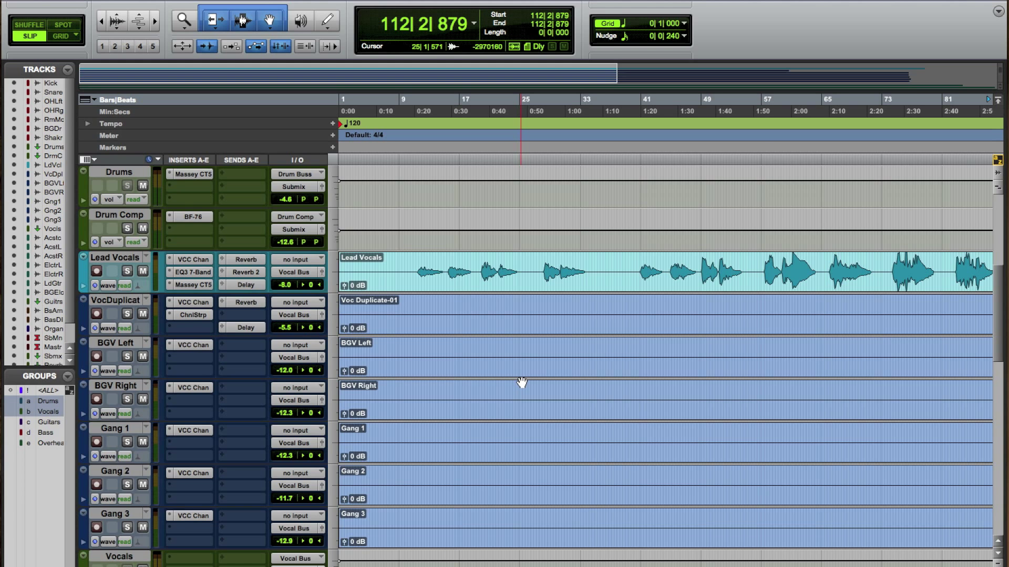
scroll(522, 383, "down", 10)
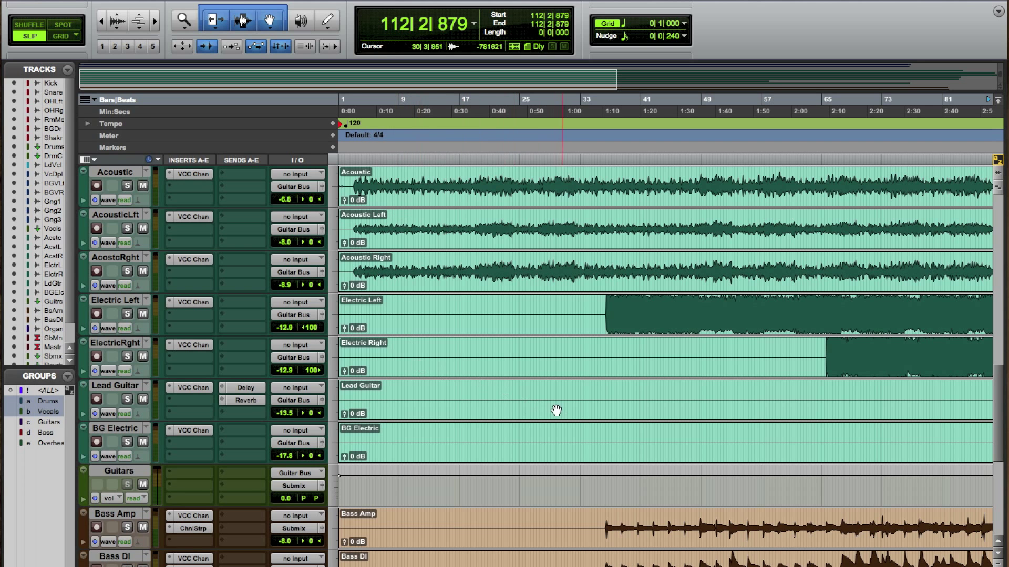
scroll(487, 408, "down", 7)
scroll(488, 409, "up", 16)
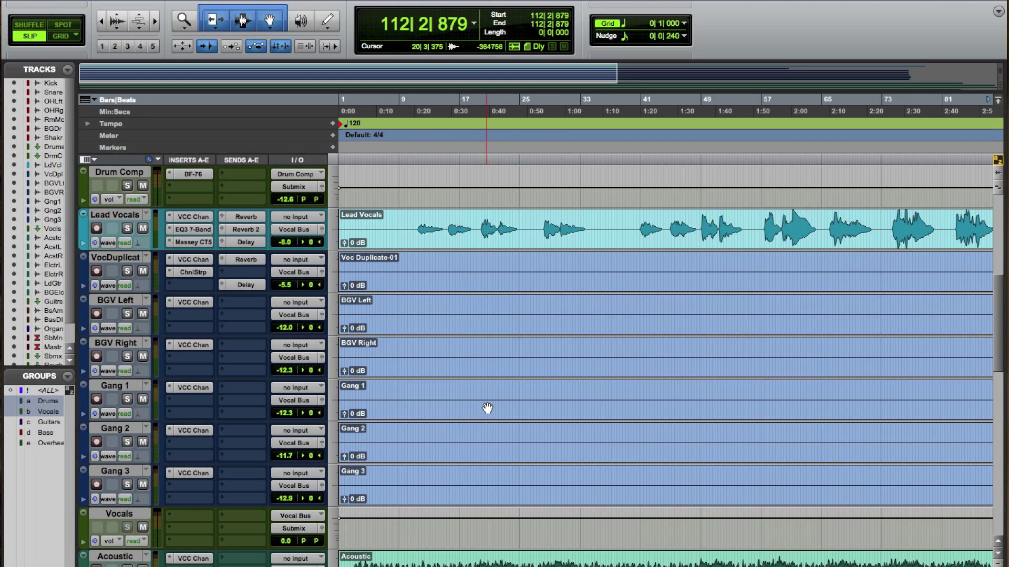
- Return to the Mix window and examine how the drum, vocal and guitar buses route into the Submix
key("ctrl+equal")
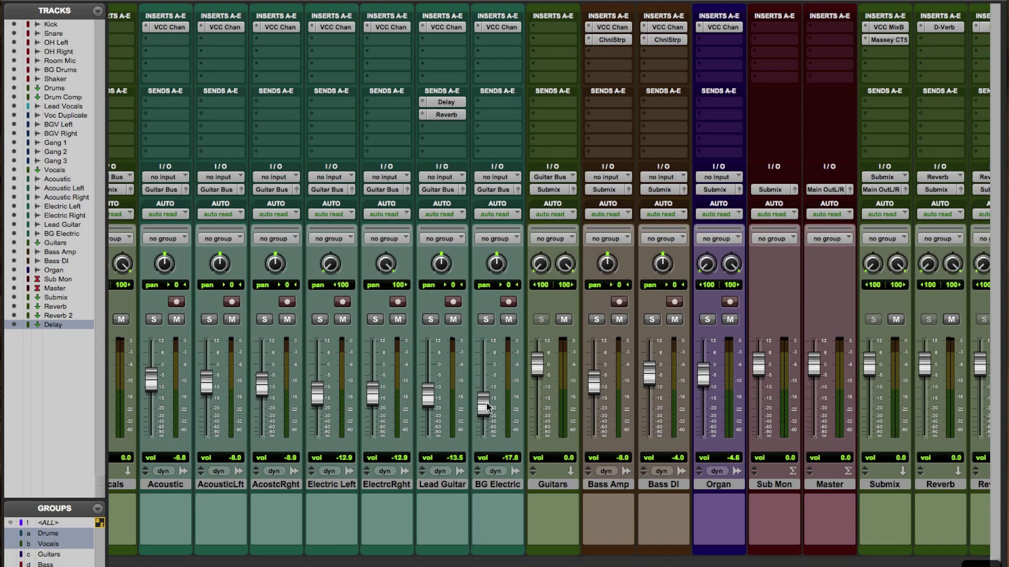
scroll(556, 478, "left", 10)
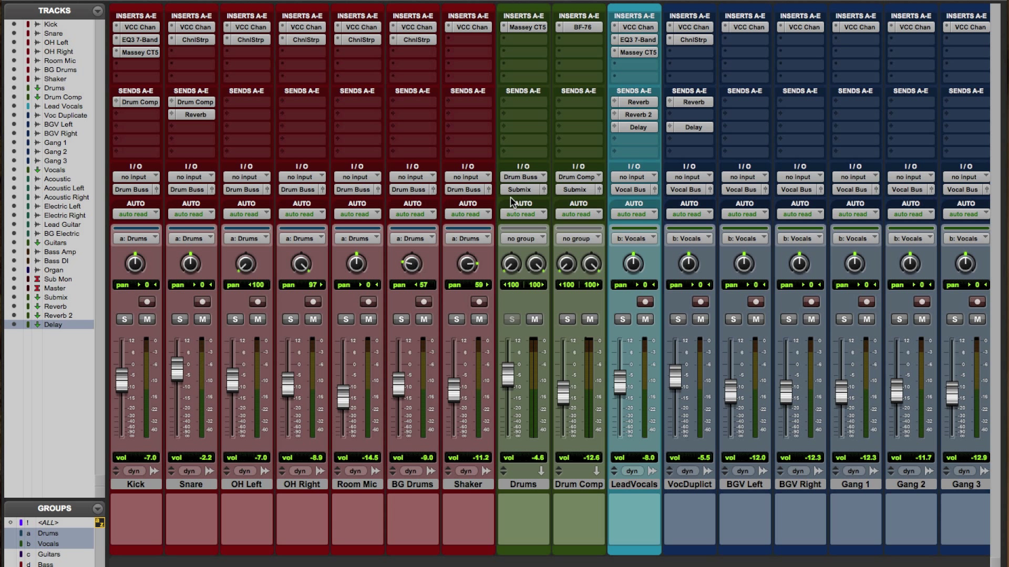
scroll(513, 202, "right", 1)
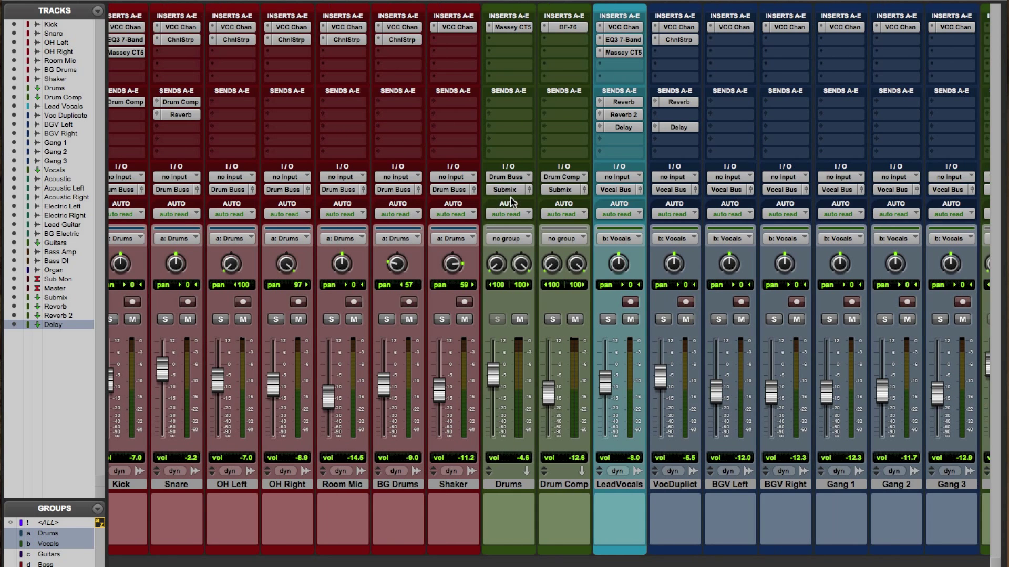
scroll(513, 203, "left", 1)
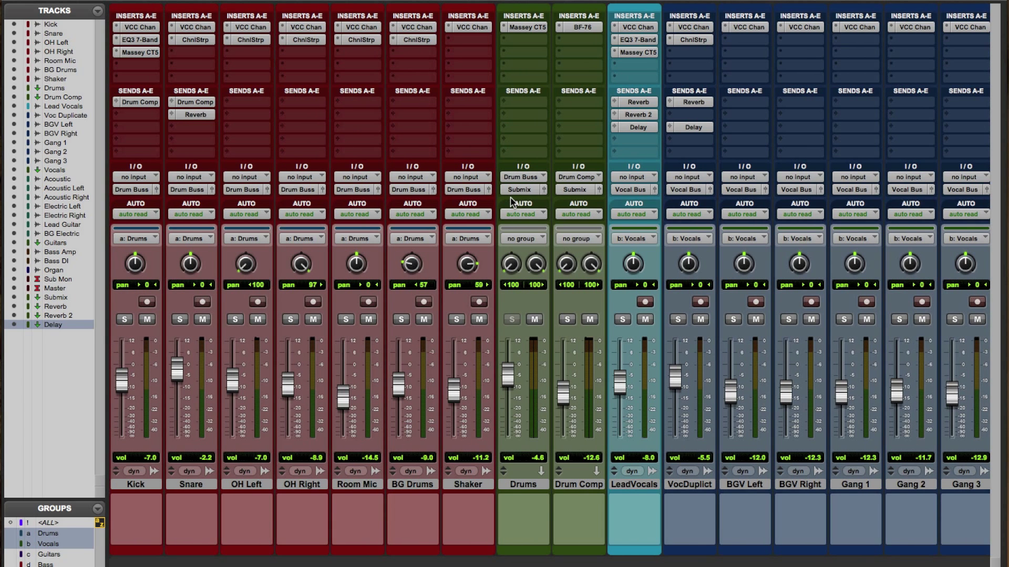
scroll(513, 203, "right", 15)
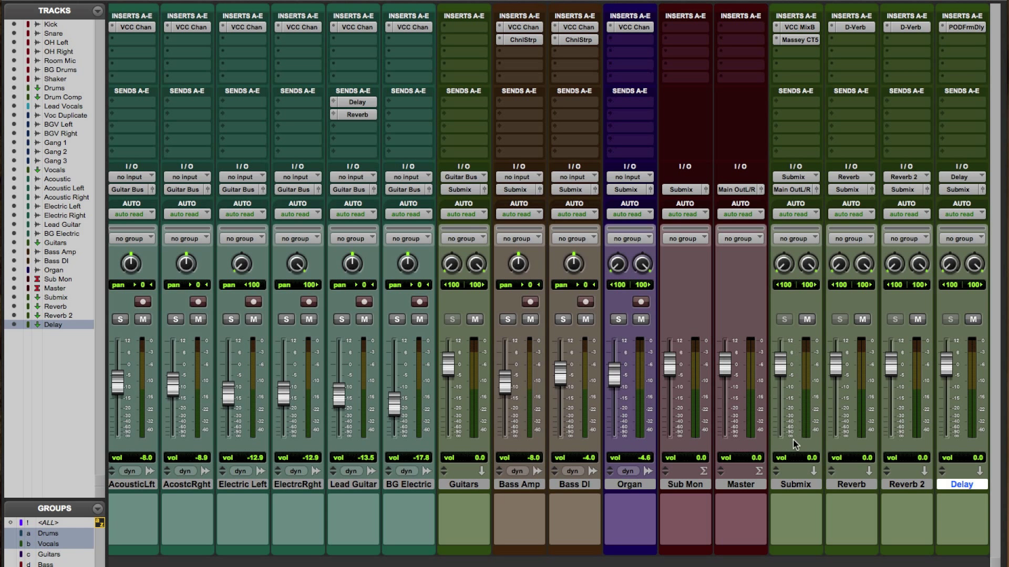
scroll(230, 300, "left", 15)
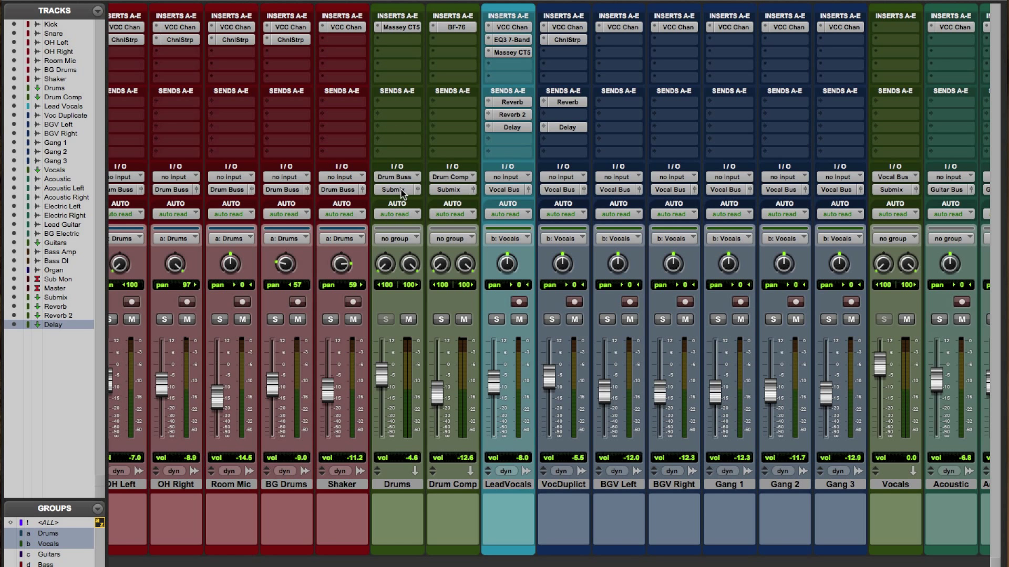
scroll(402, 193, "right", 5)
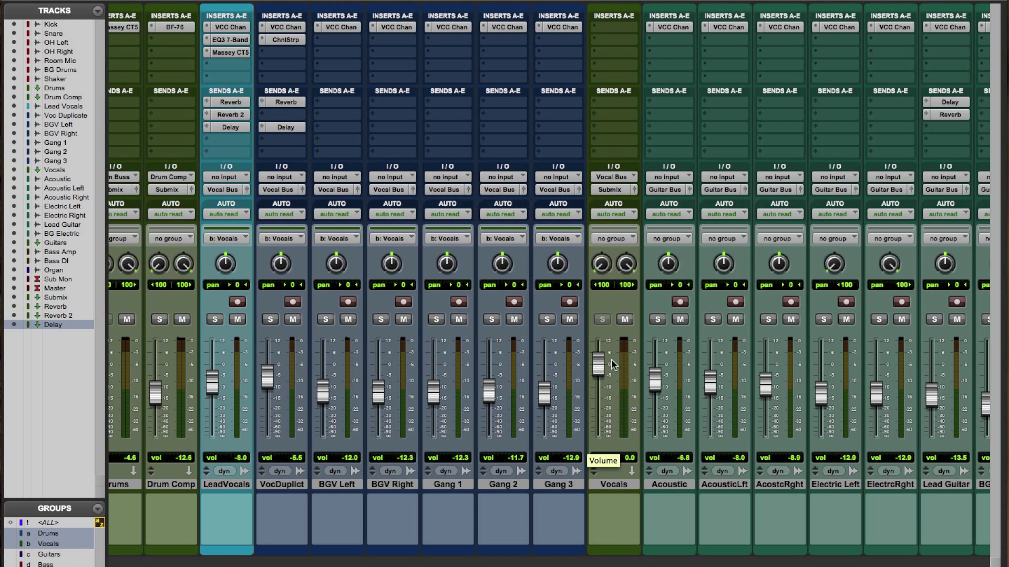
- Lower the Guitars bus volume to -0.6 dB
scroll(610, 189, "right", 7)
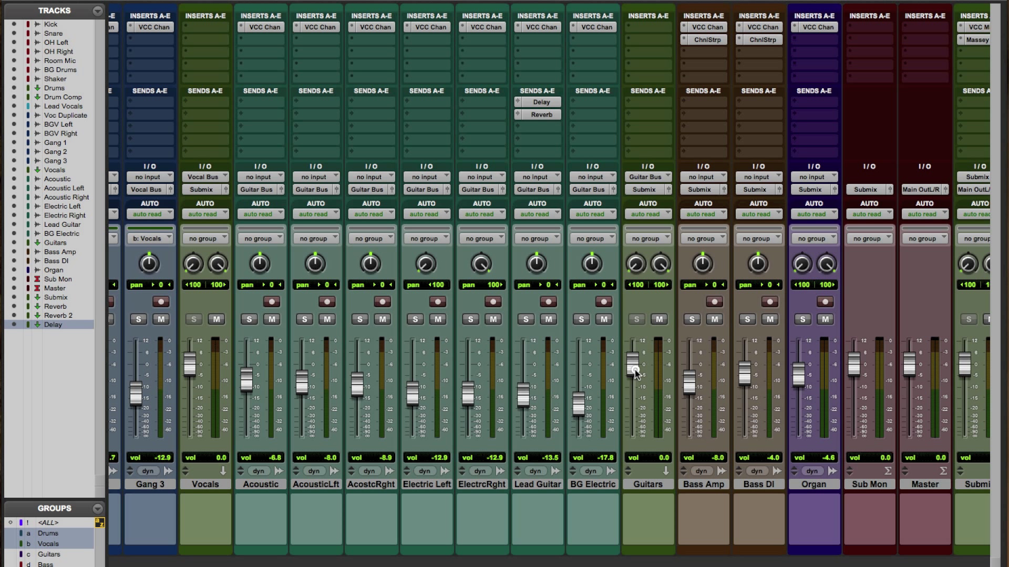
left_click_drag(640, 399, 638, 375)
scroll(402, 525, "left", 4)
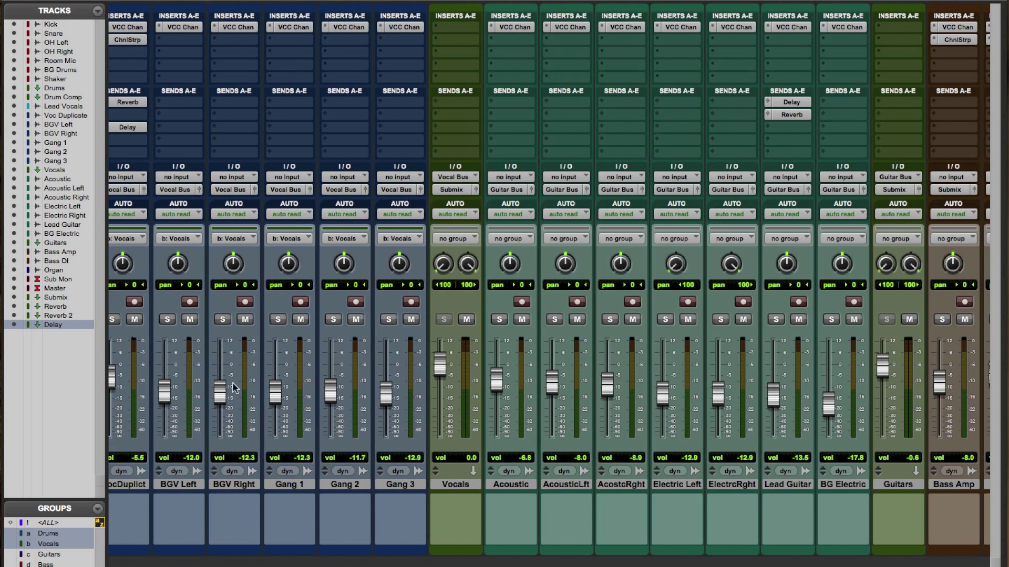
scroll(436, 368, "right", 1)
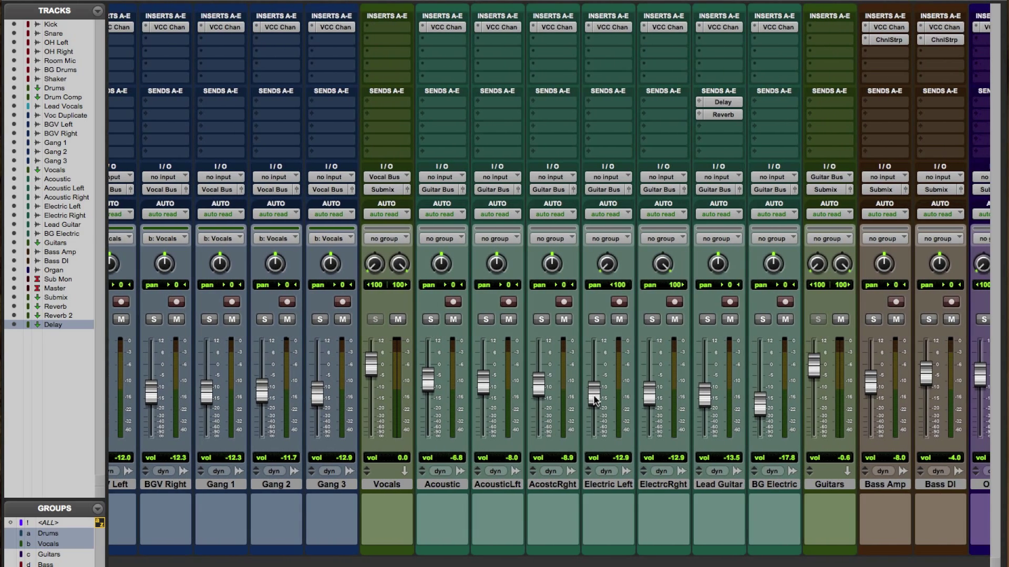
- Play the mix to watch the Submix meters, then view the Submix channel's Massey CT5 compressor and close it
scroll(605, 402, "right", 7)
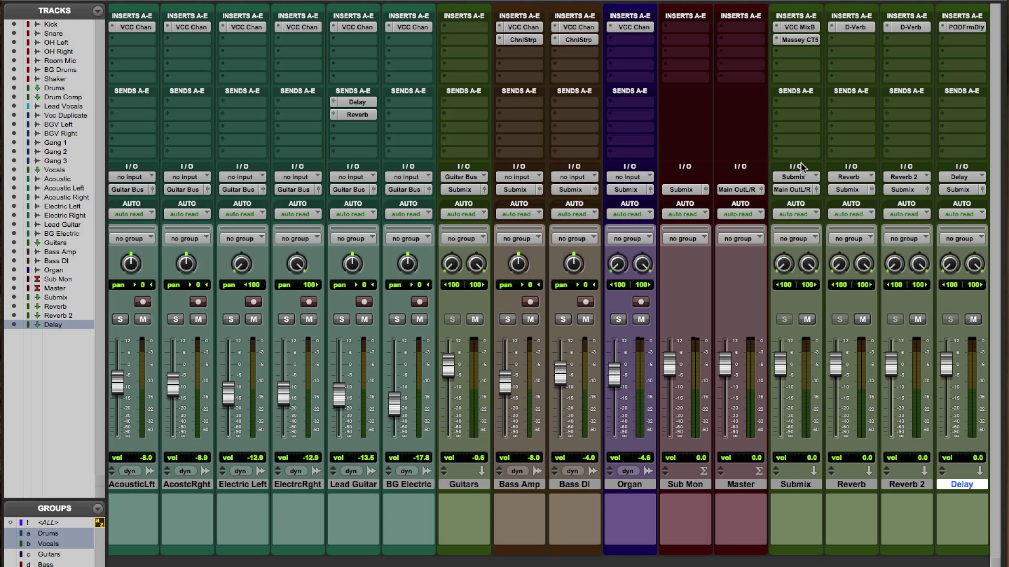
key("space")
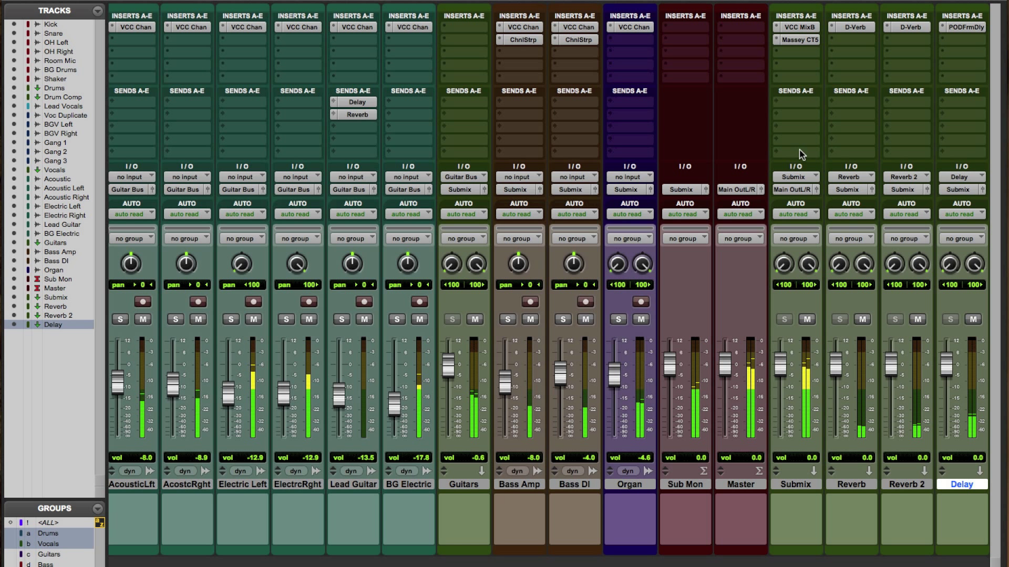
left_click(802, 41)
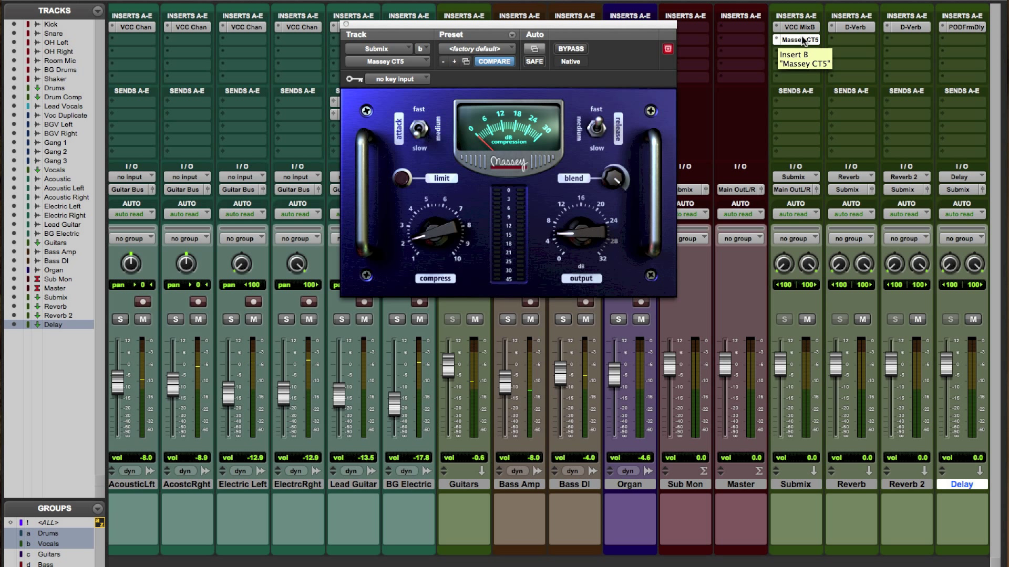
left_click(802, 40)
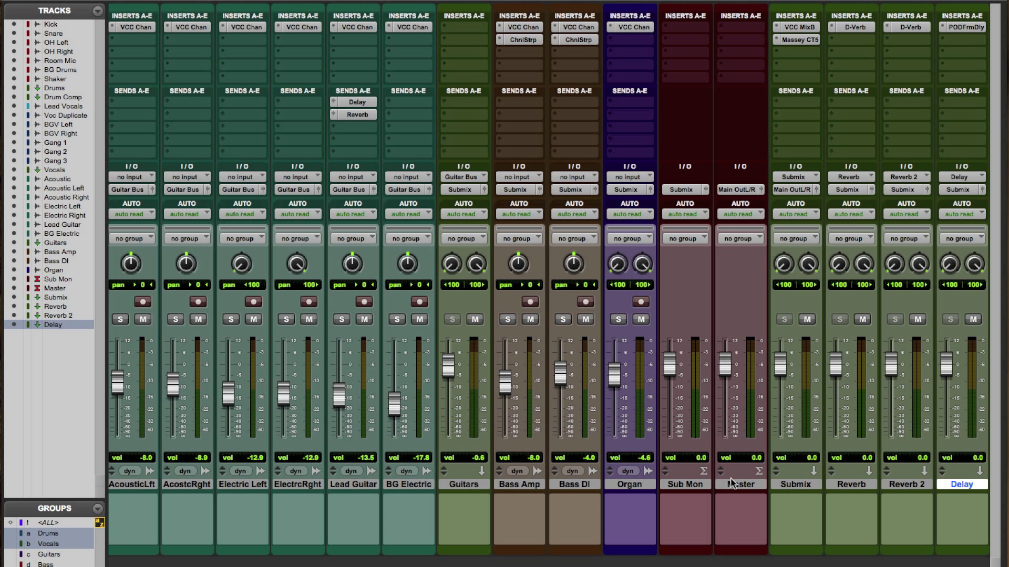
- View the Master fader's output path choices without changing them, and play the mix briefly to watch the Sub Mon, Master and Submix meters
left_click(735, 189)
mouse_move(737, 190)
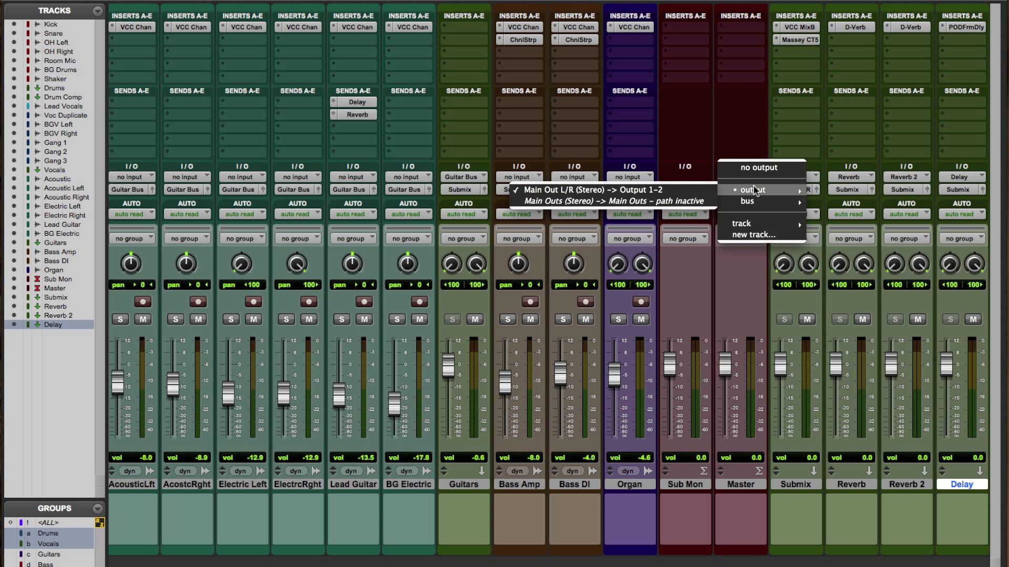
key("Escape")
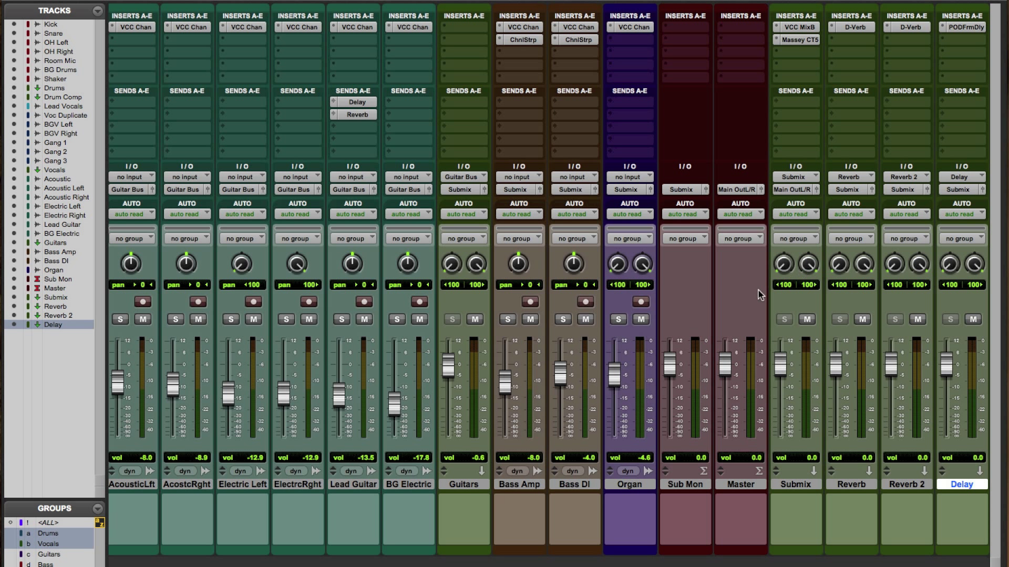
key("space")
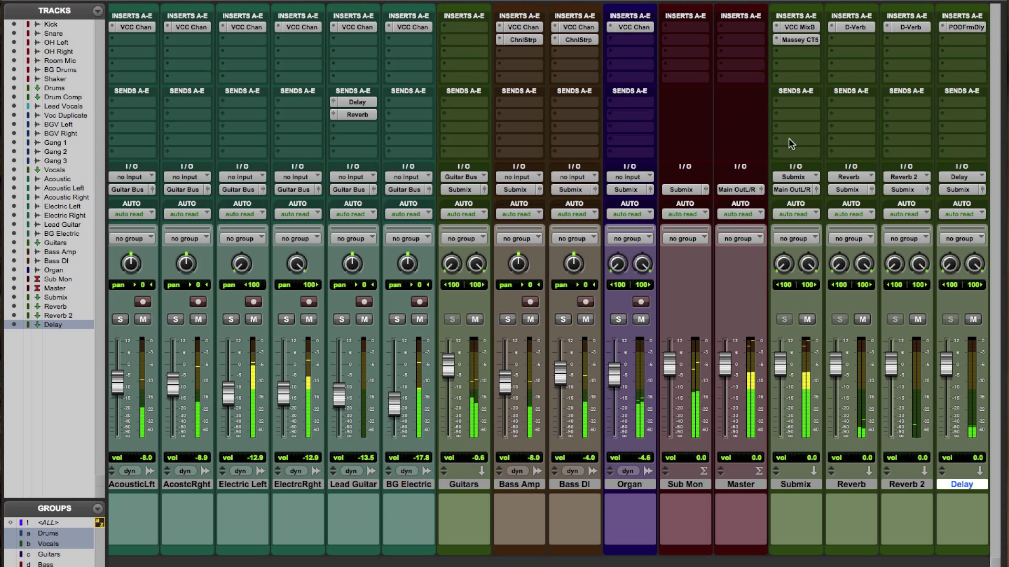
key("space")
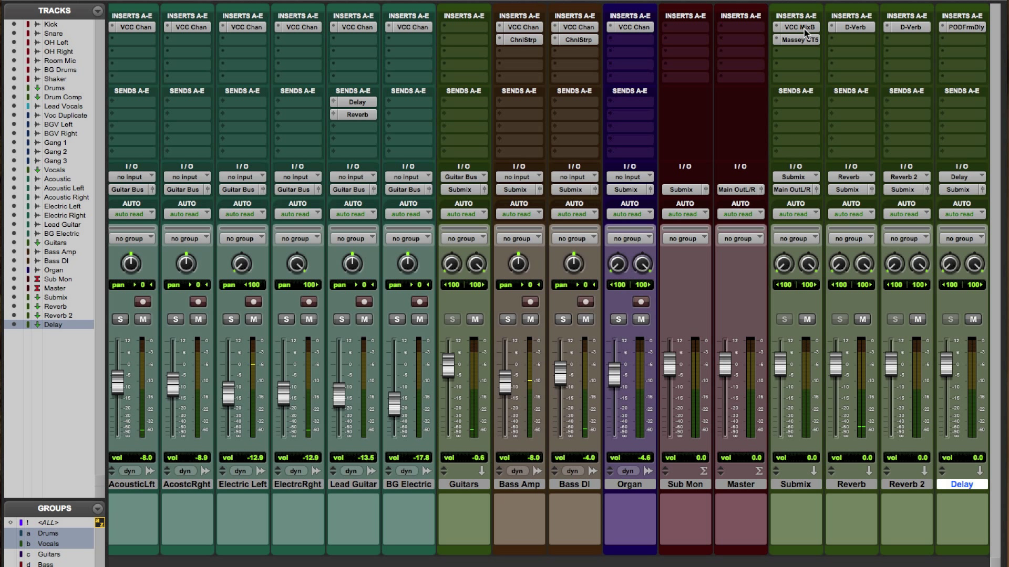
- View the Massey CT5 compressor on the Submix channel, close it, and play the mix to check the Submix level
left_click(802, 44)
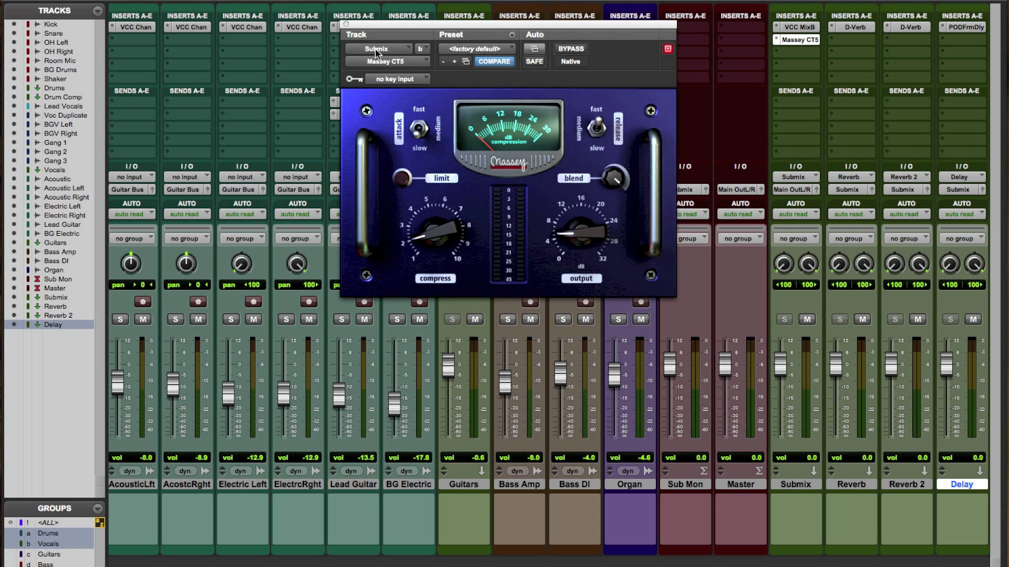
left_click(345, 25)
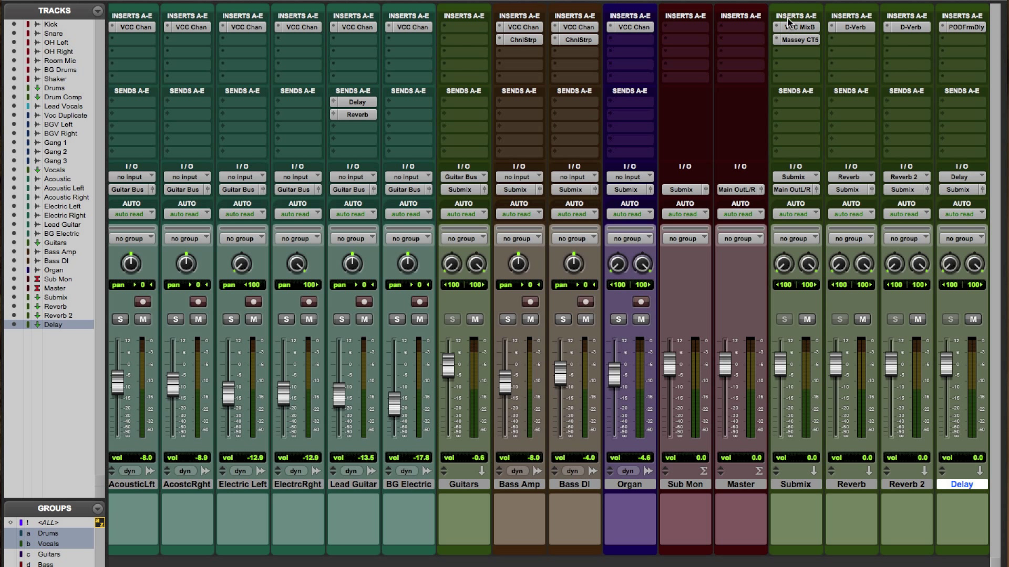
key("space")
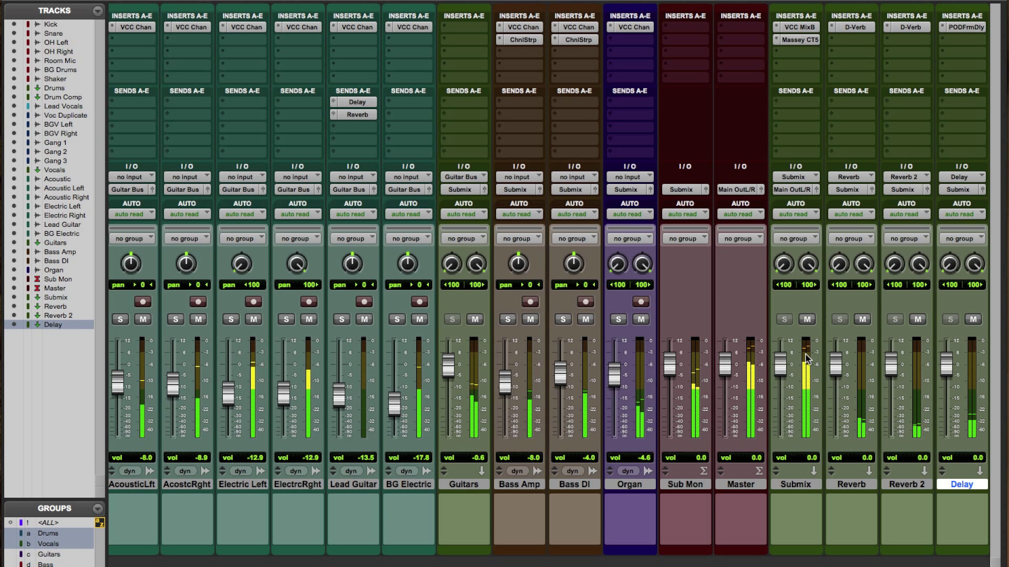
key("space")
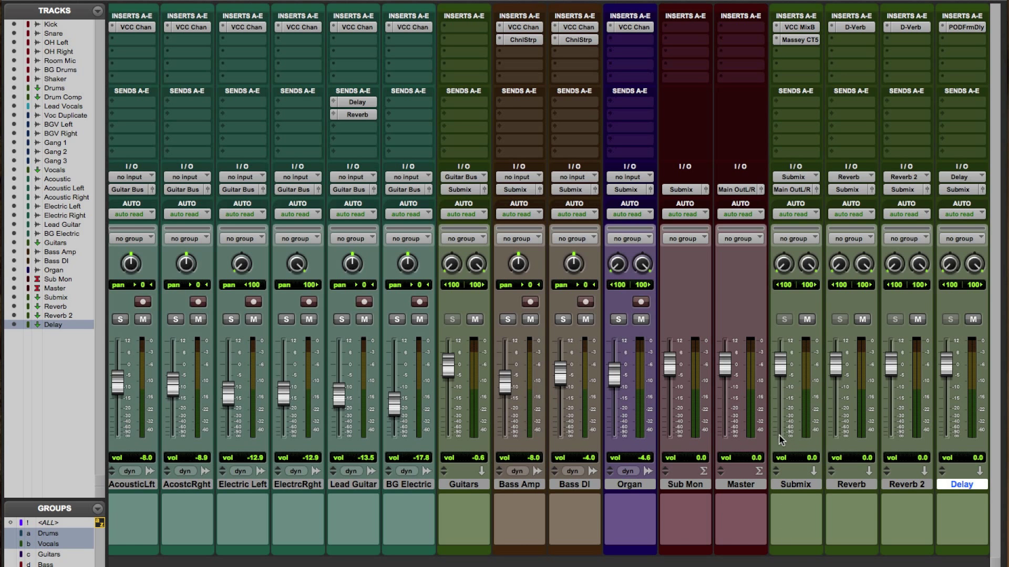
- View the D-Verb settings on the Reverb 2 and Reverb channels, closing each plug-in window after inspection
scroll(779, 462, "left", 3)
scroll(780, 440, "left", 6)
scroll(781, 439, "right", 9)
scroll(533, 370, "left", 5)
scroll(533, 374, "left", 12)
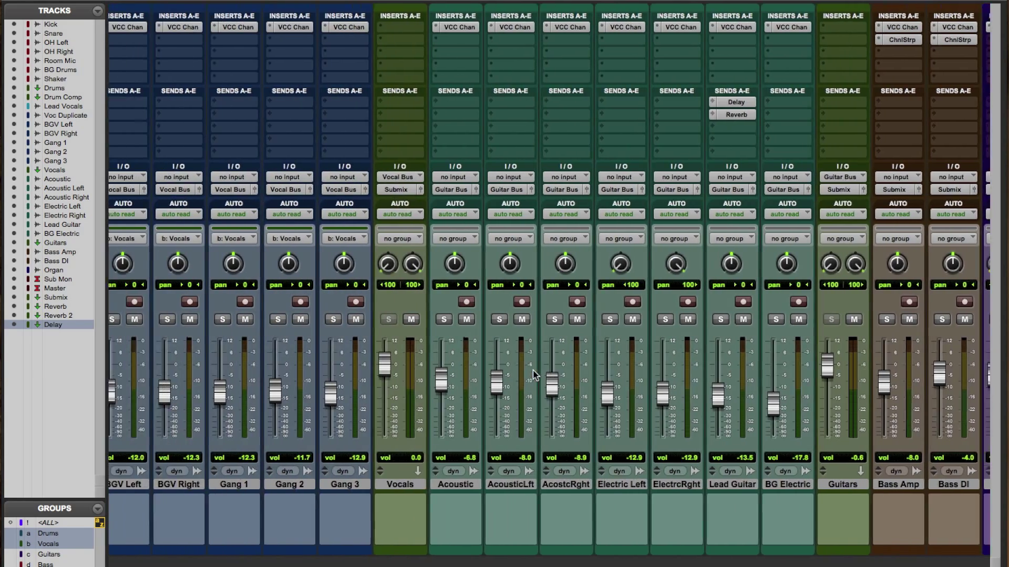
scroll(533, 374, "right", 20)
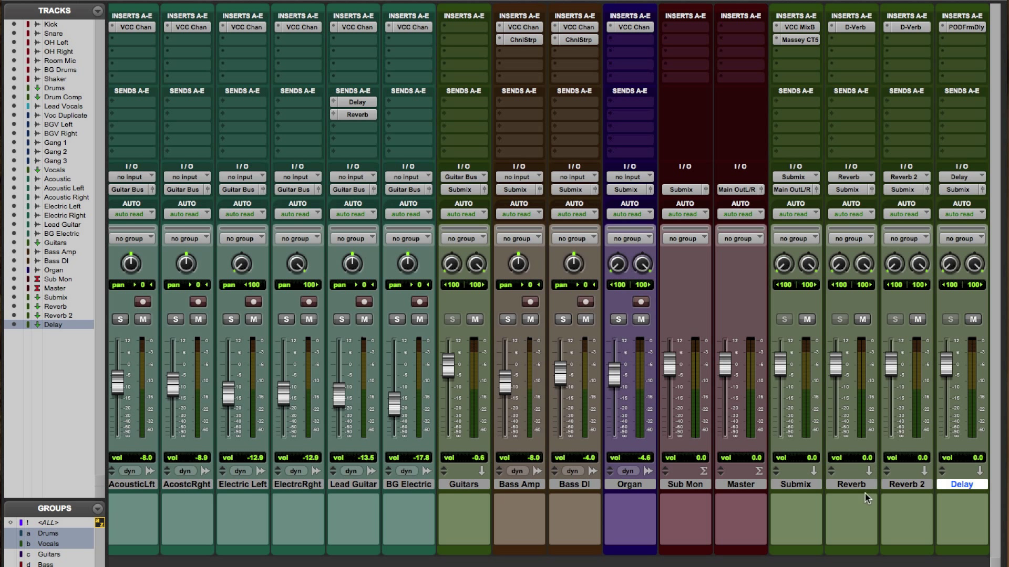
left_click(910, 27)
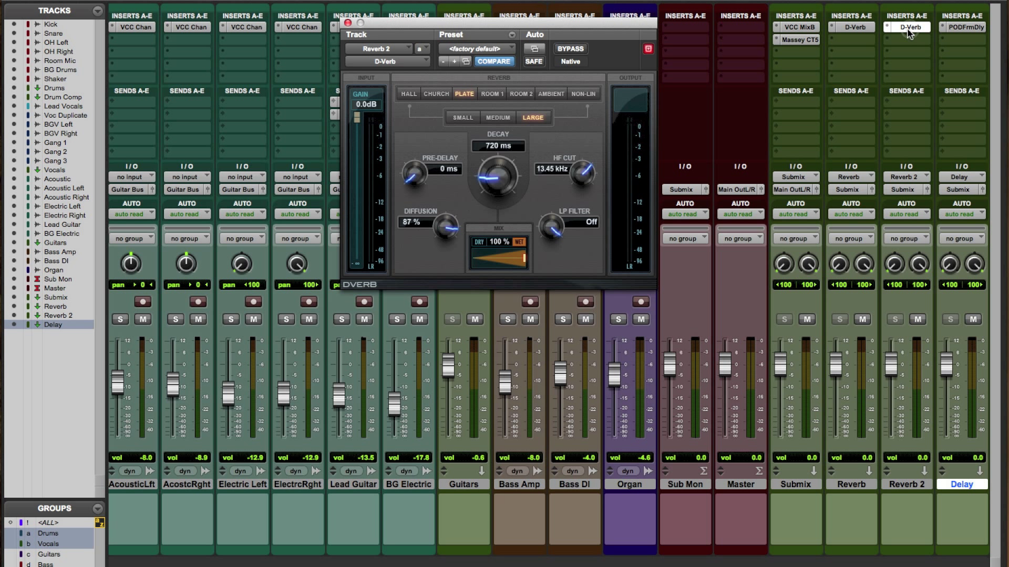
left_click(347, 22)
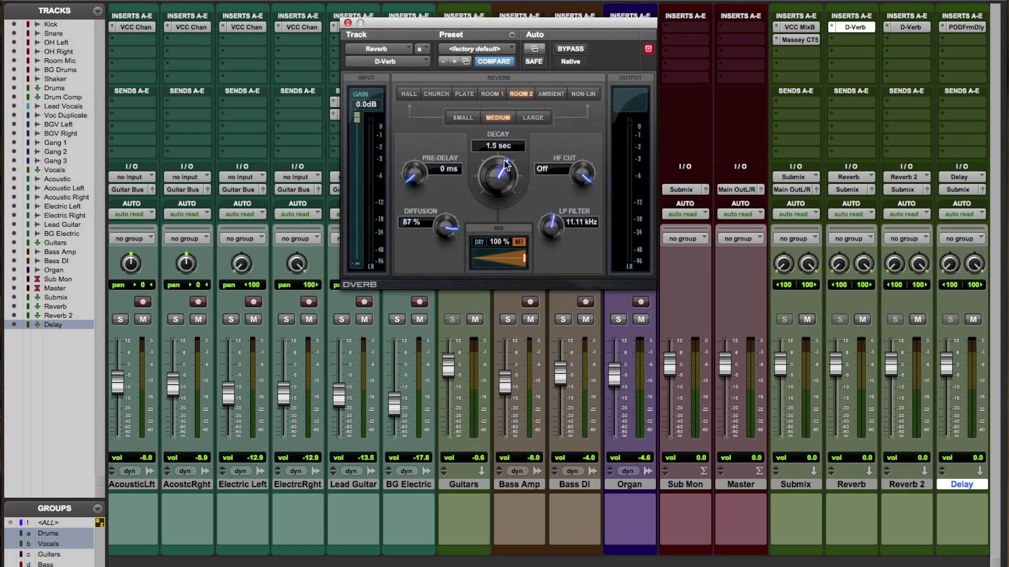
left_click(346, 22)
- View the Lead Vocals sends to Reverb 2 and Reverb, close them, and play the mix
scroll(387, 45, "left", 2)
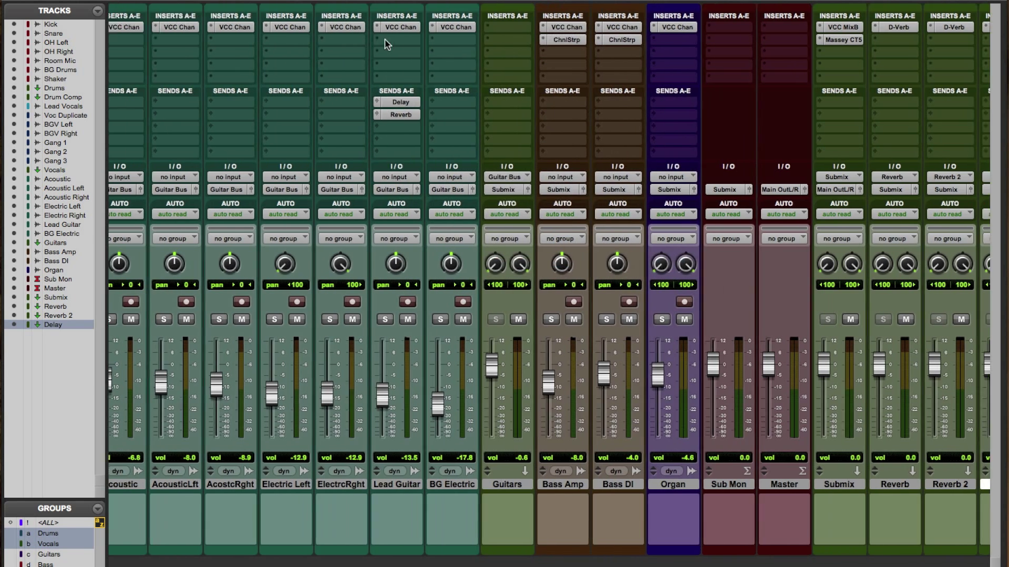
scroll(387, 45, "left", 5)
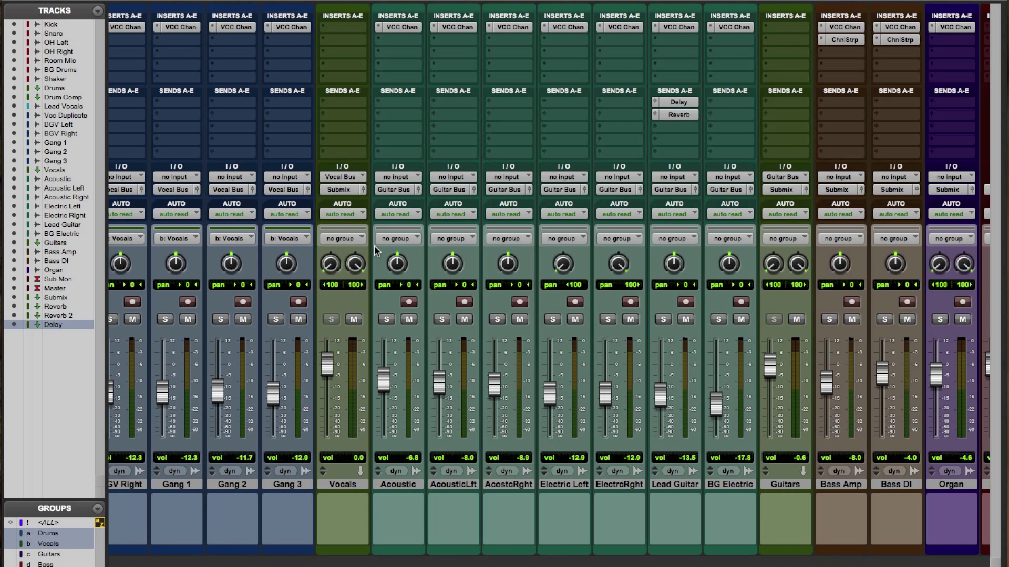
scroll(386, 45, "left", 4)
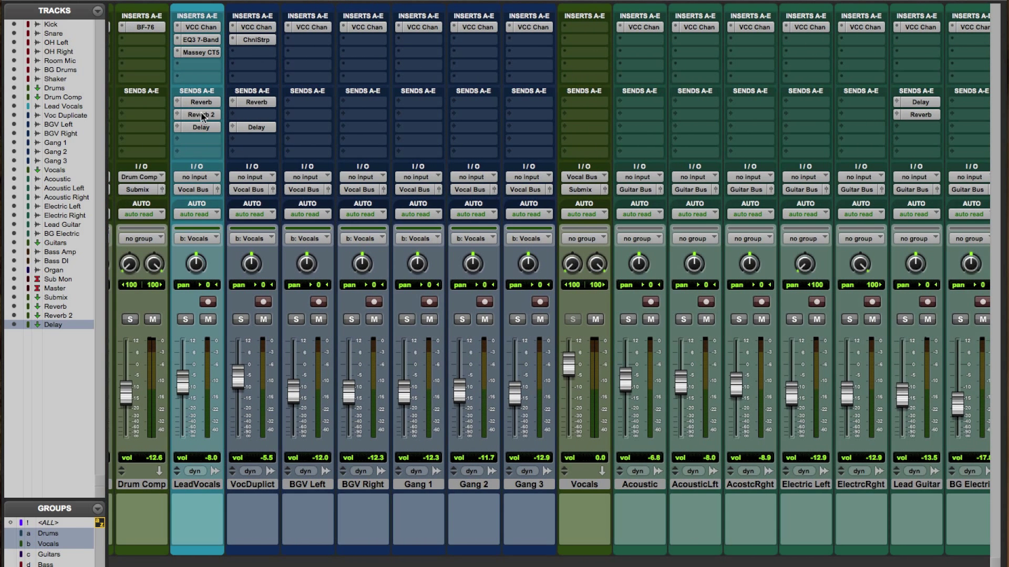
left_click(200, 115)
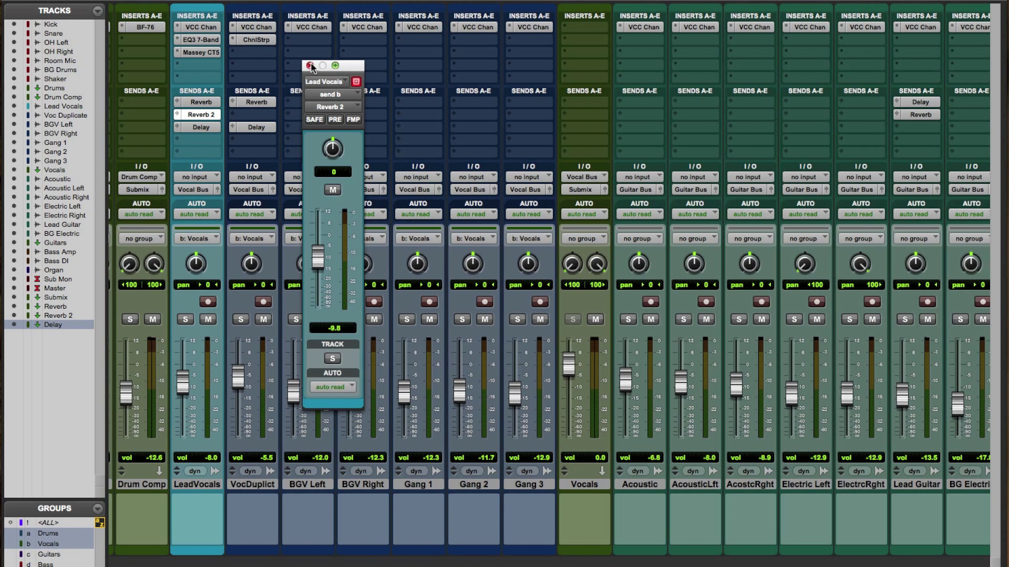
left_click(309, 65)
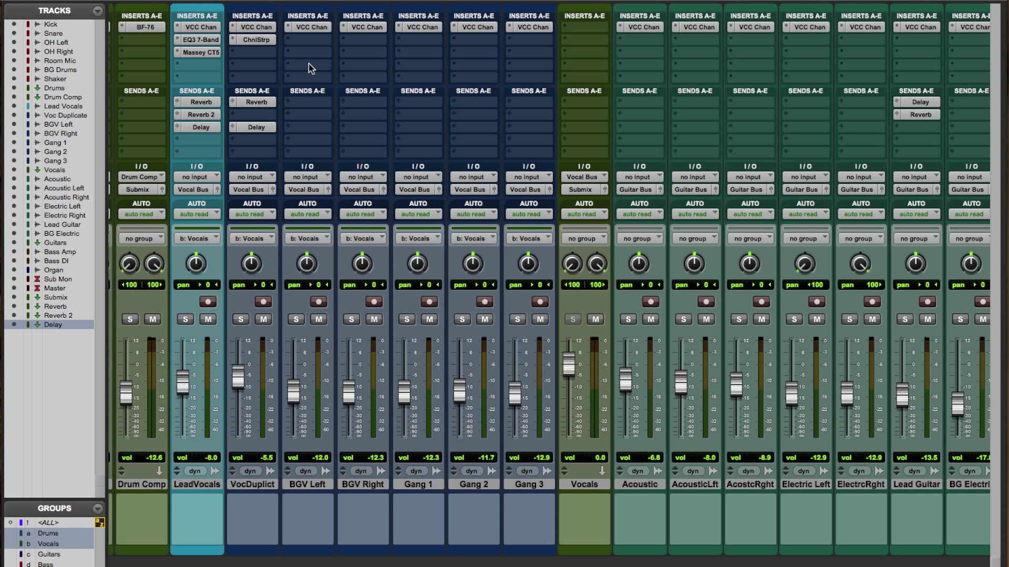
left_click(201, 103)
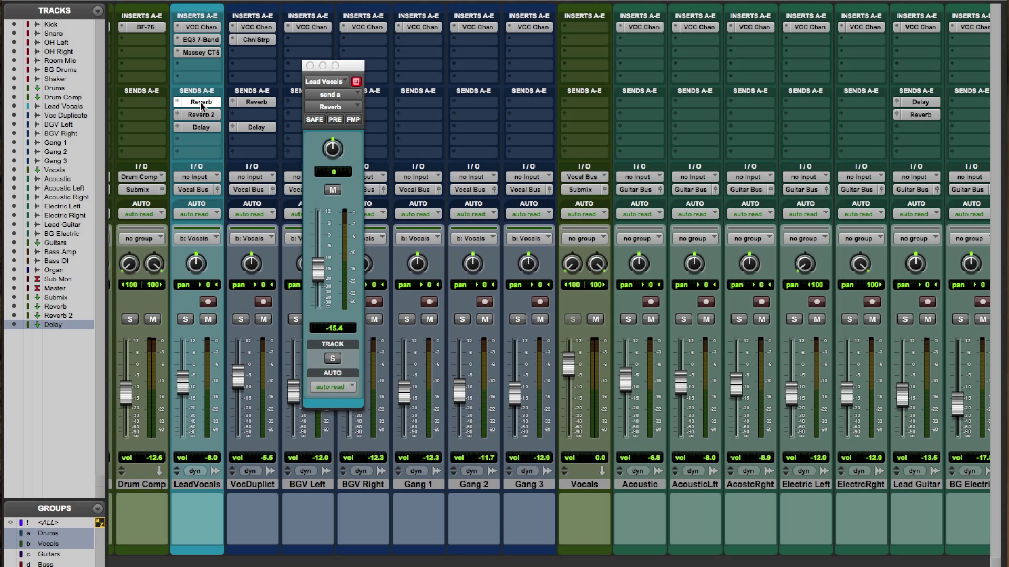
left_click(202, 104)
key("space")
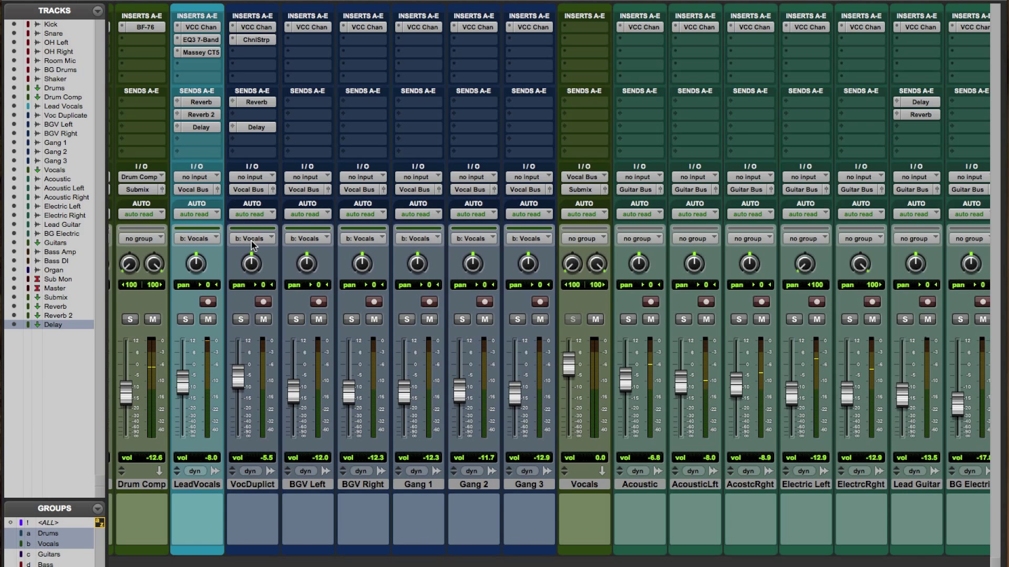
- Examine the sends on the drum channels, then view the Lead Vocals Reverb send again and close it
scroll(252, 245, "left", 3)
scroll(251, 243, "left", 5)
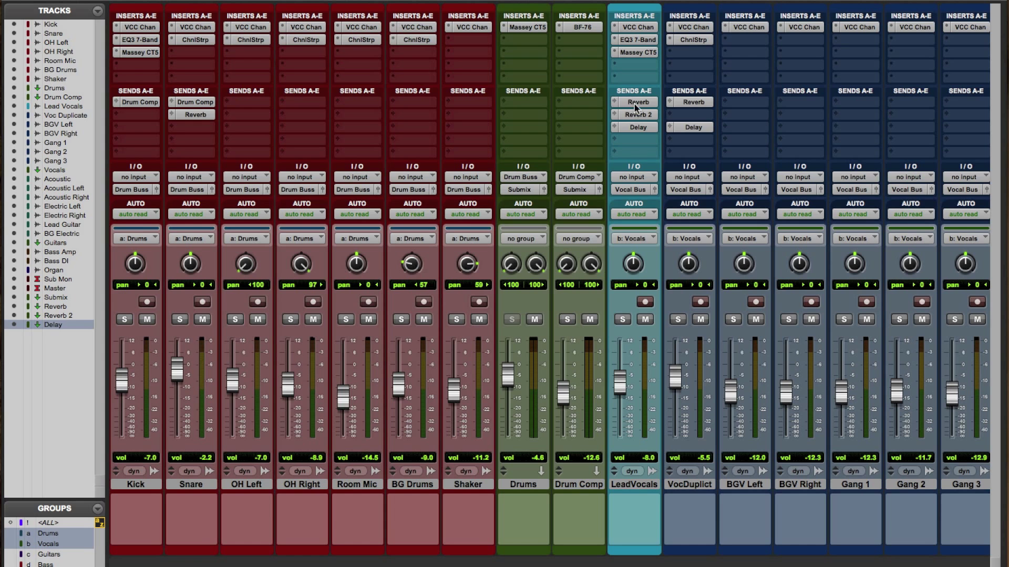
scroll(272, 330, "right", 10)
left_click(637, 101)
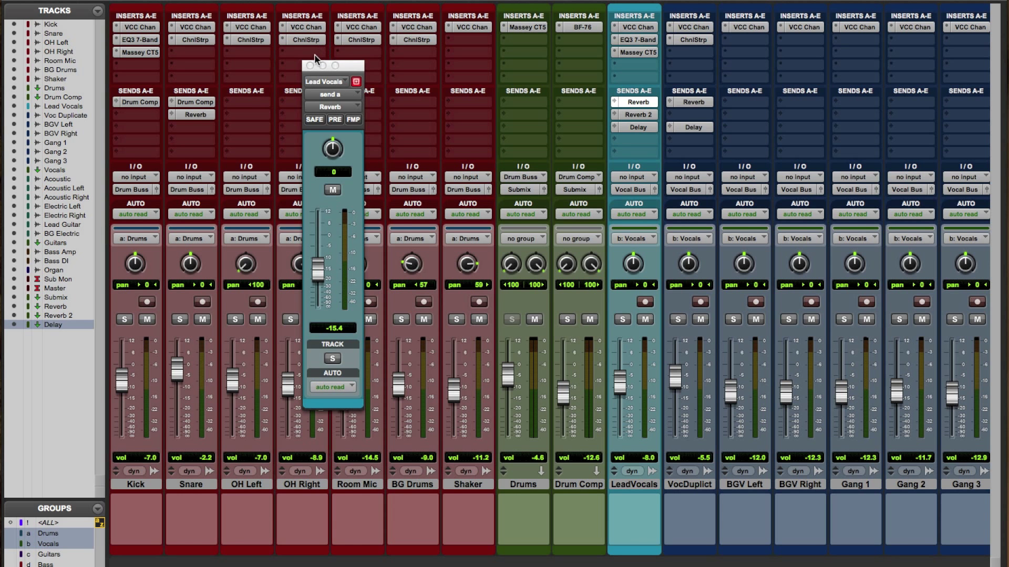
left_click(309, 65)
- View the POD Farm Delays plug-in on the Delay channel and close it
scroll(689, 213, "right", 8)
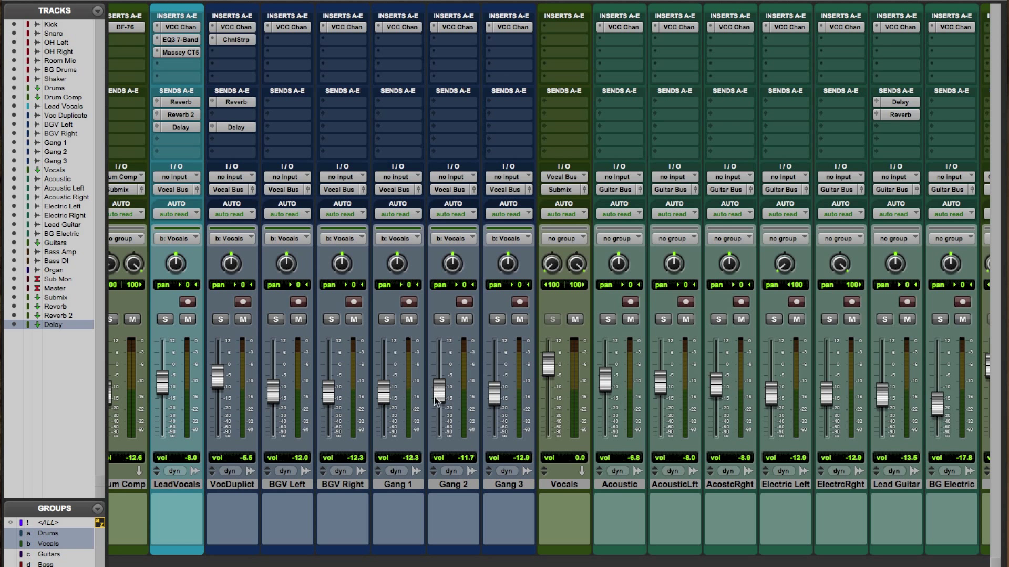
scroll(848, 403, "right", 3)
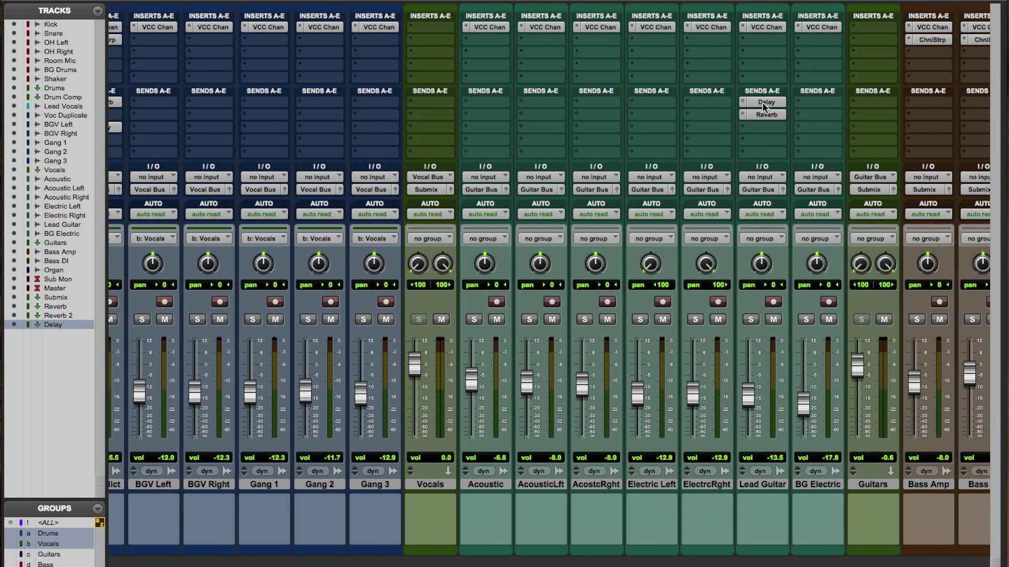
scroll(756, 209, "right", 8)
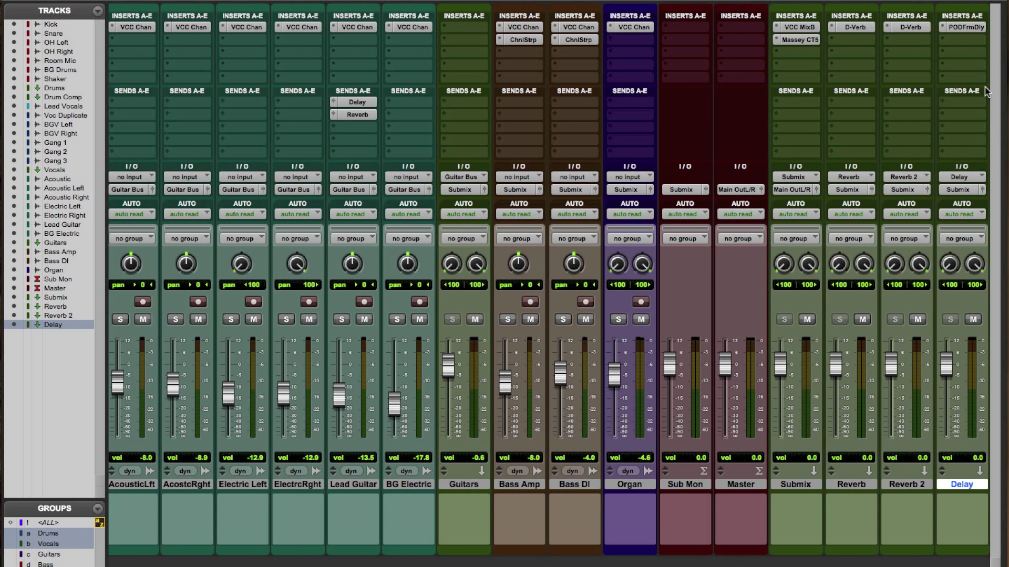
left_click(962, 26)
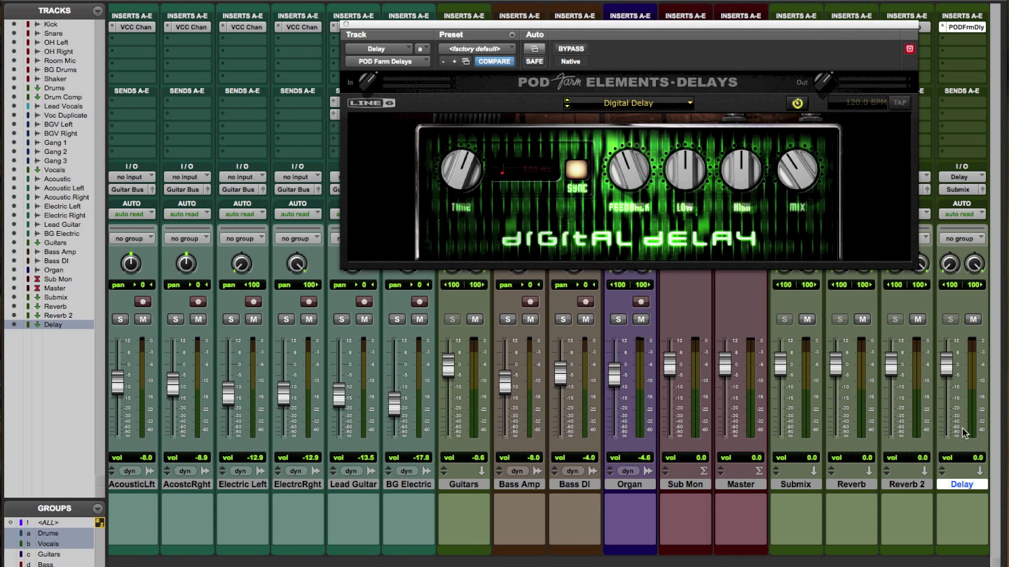
left_click(345, 24)
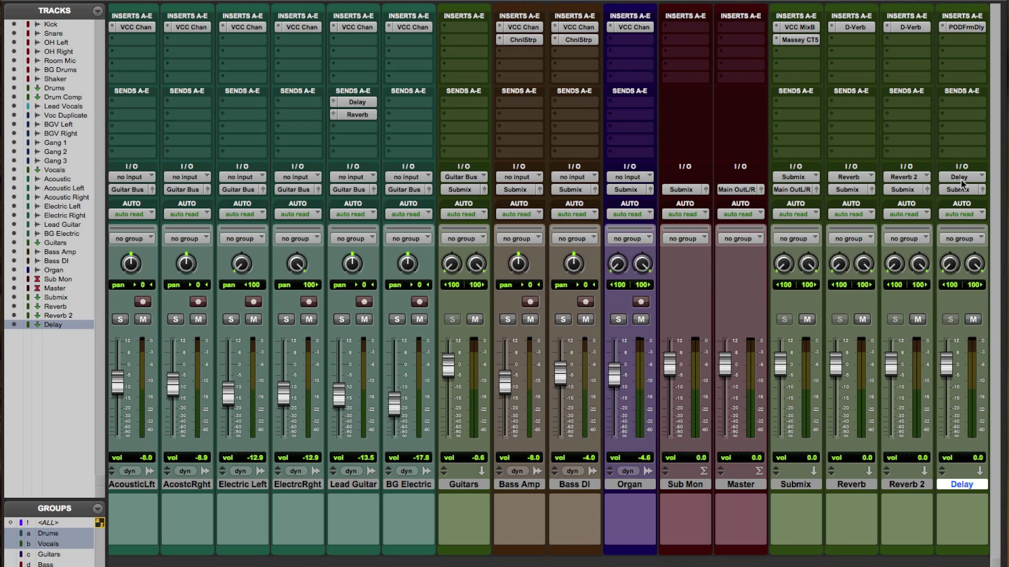
- View the Lead Guitar's Delay send, then examine the sends and bus outputs across the drum, vocal and guitar channels
scroll(978, 468, "left", 5)
scroll(387, 286, "left", 1)
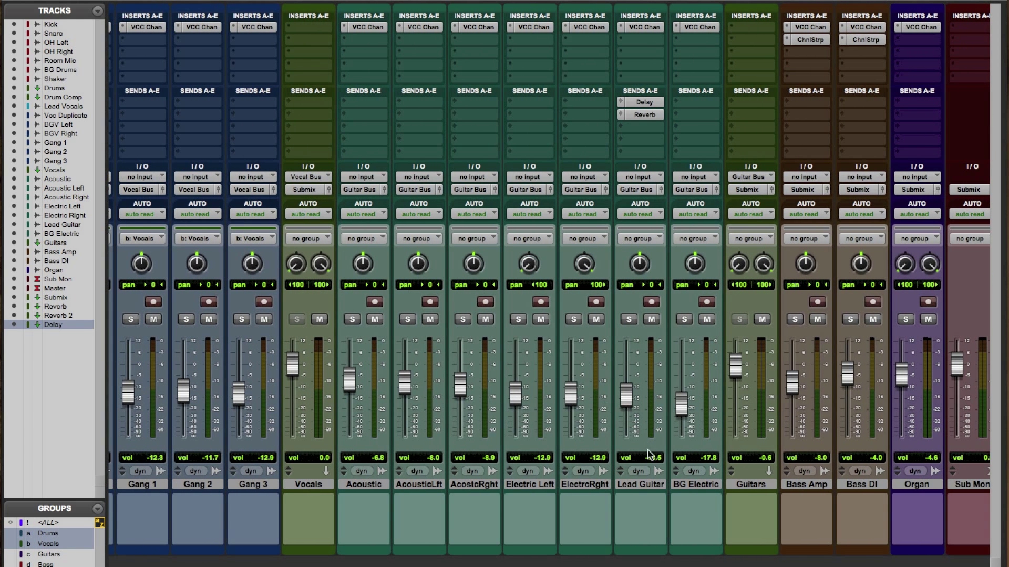
left_click(643, 102)
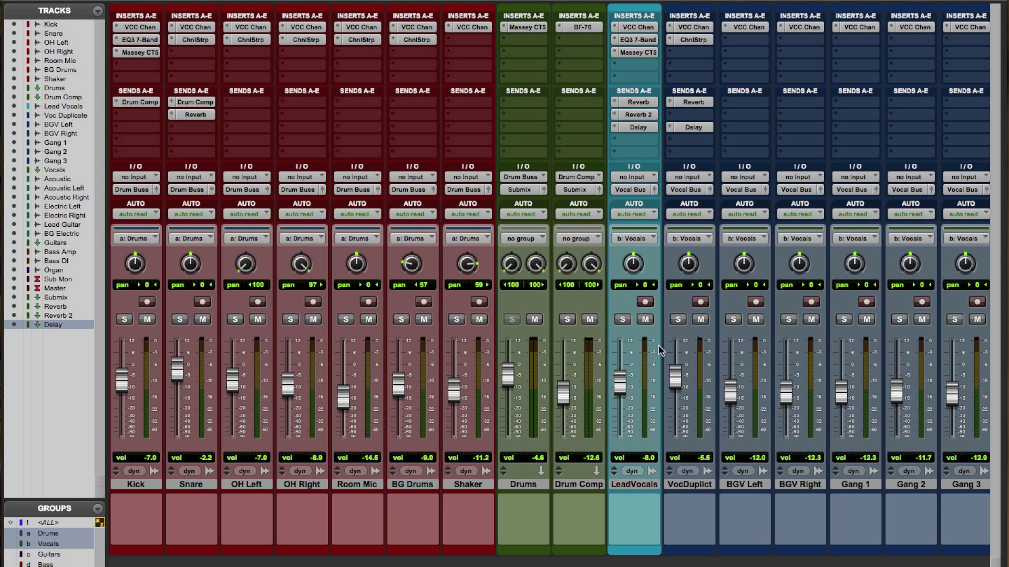
scroll(660, 351, "right", 4)
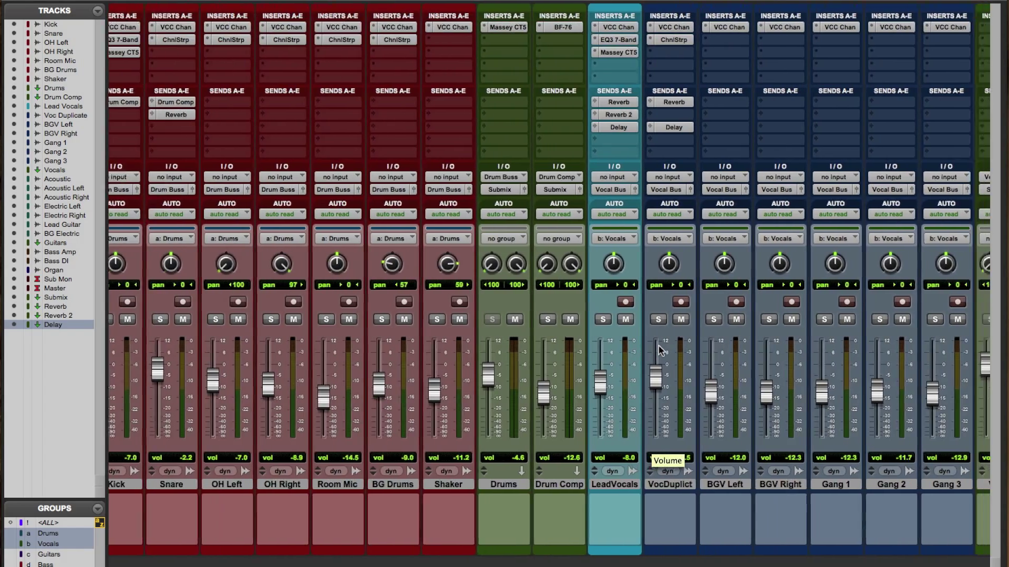
scroll(660, 351, "left", 3)
scroll(660, 351, "right", 8)
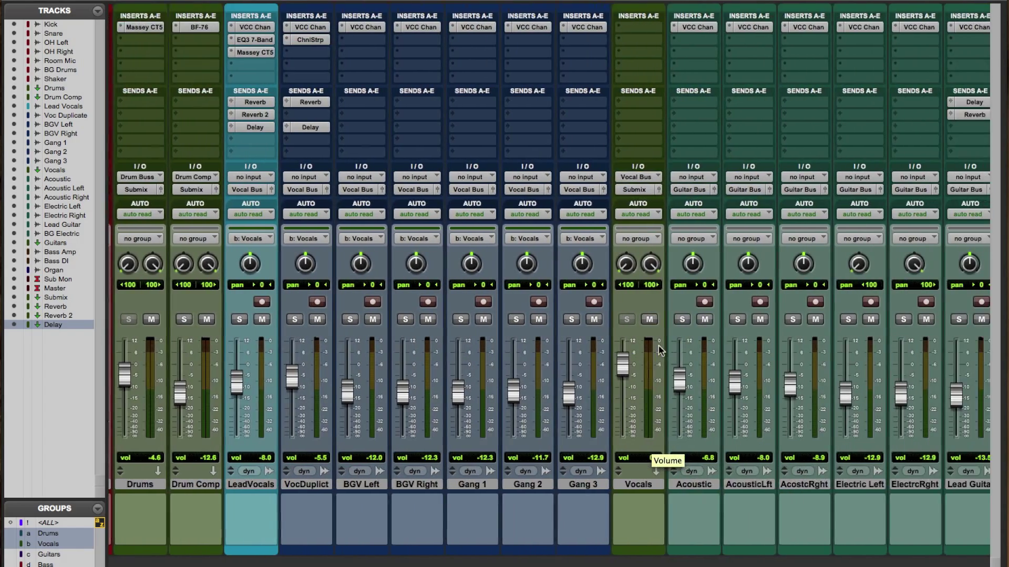
scroll(661, 351, "right", 5)
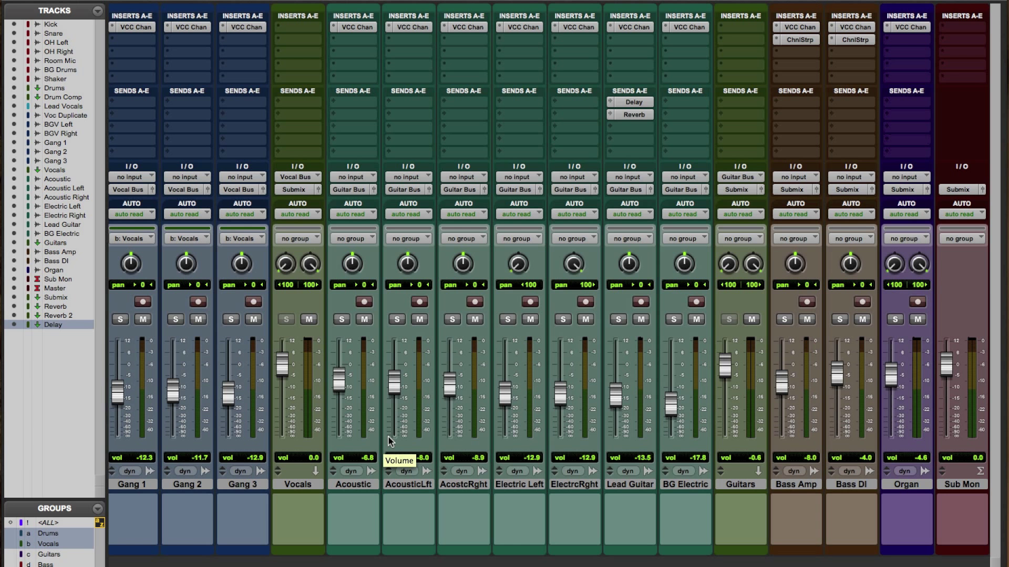
- Switch to the Edit window and examine the vocal clips near the song's end, then the guitar, bass and organ clips from the start
key("super+equal")
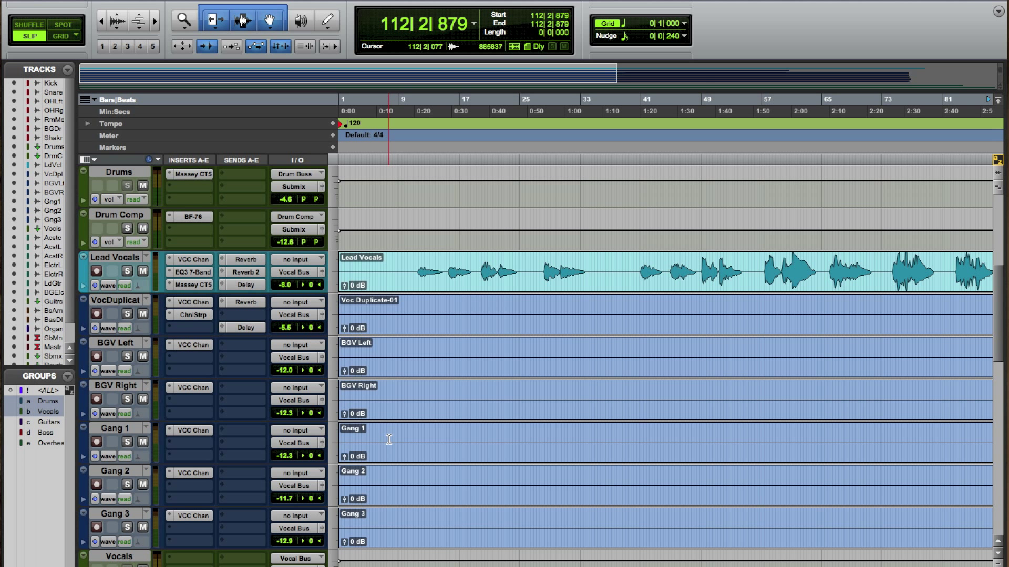
scroll(388, 439, "right", 10)
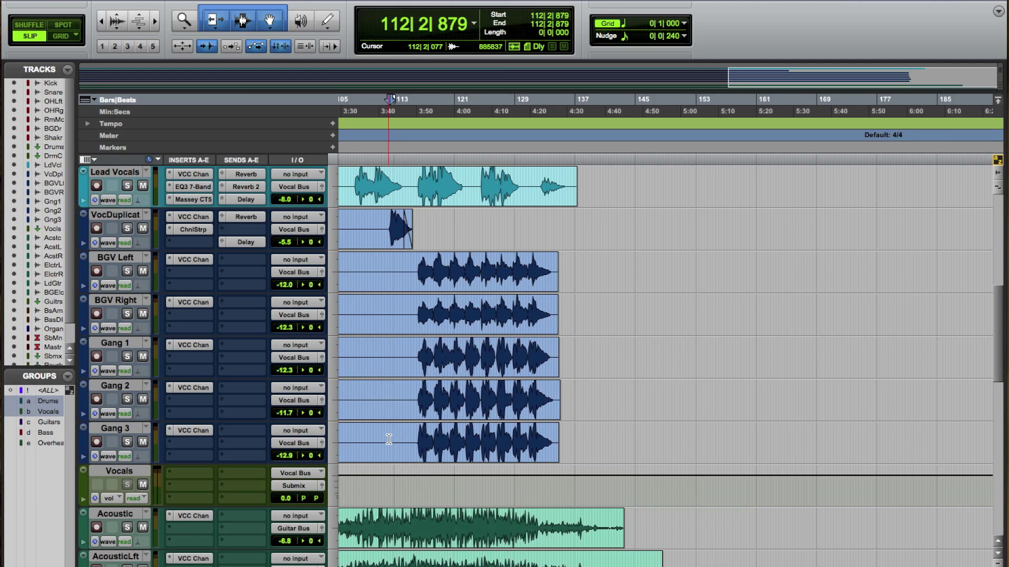
key("Home")
scroll(388, 439, "down", 9)
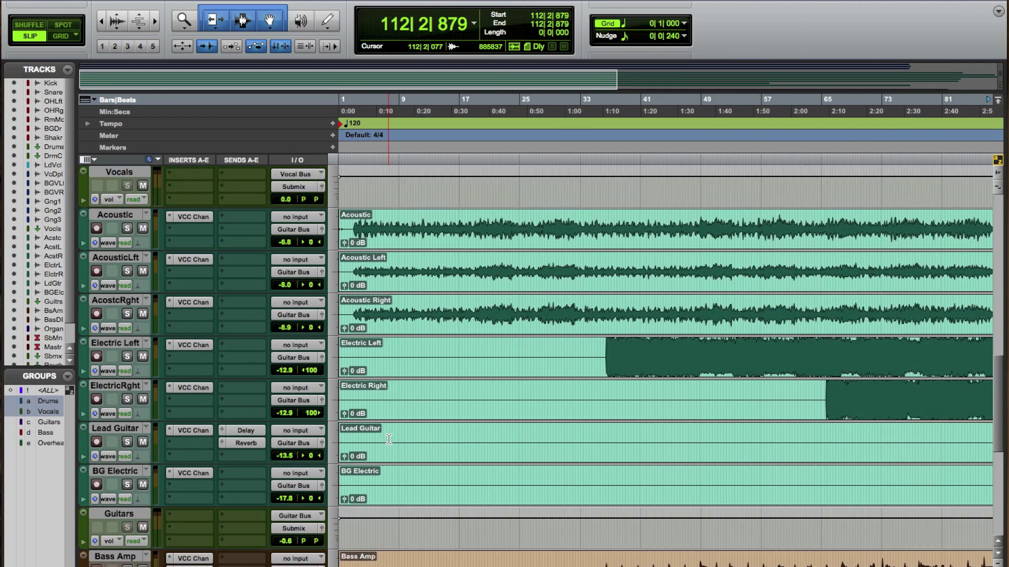
scroll(389, 439, "down", 2)
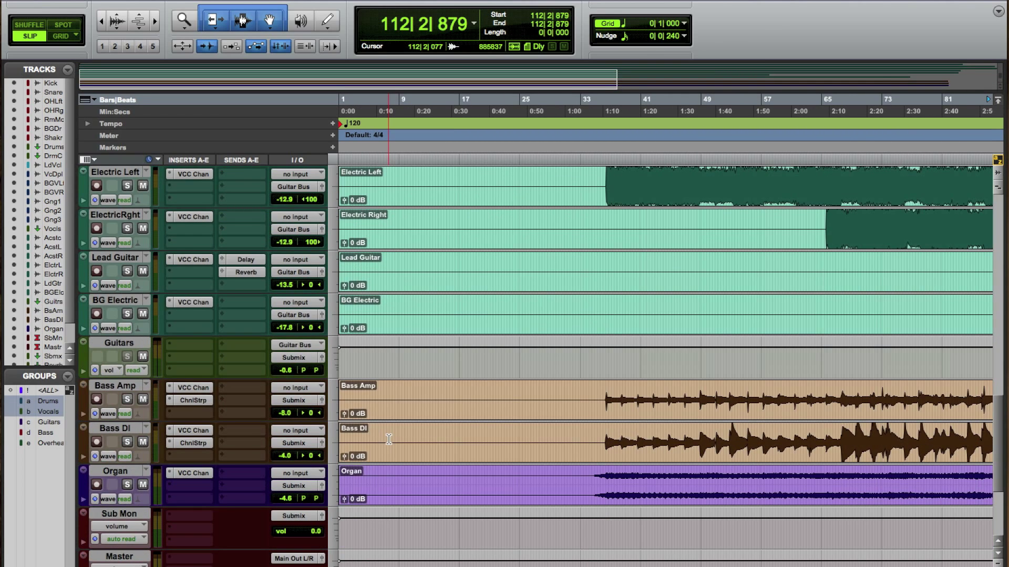
- Examine the guitar, bass and organ clips from around bar 89 to the song's end, then return to the start
key("super+equal")
key("super+equal")
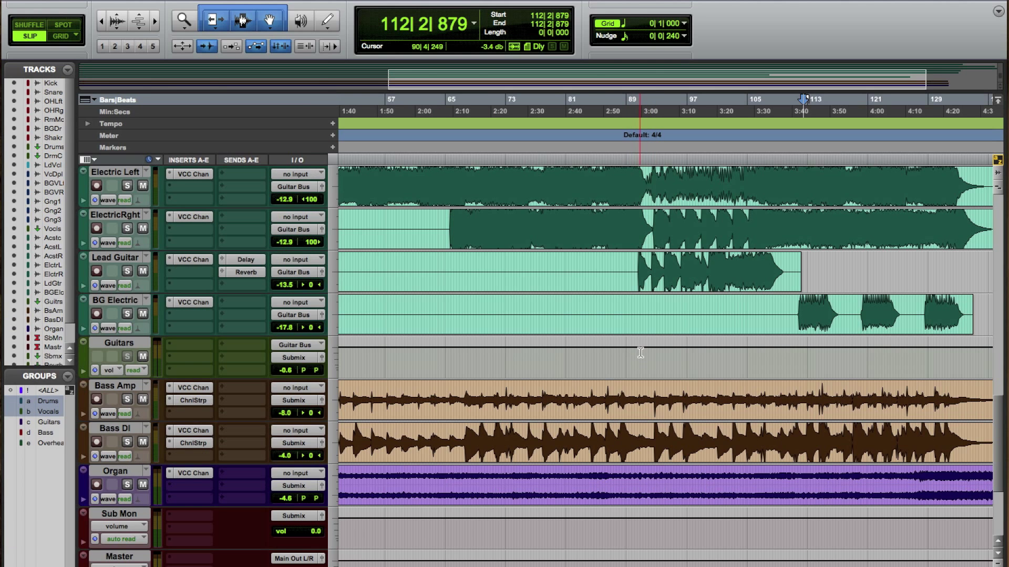
left_click(634, 353)
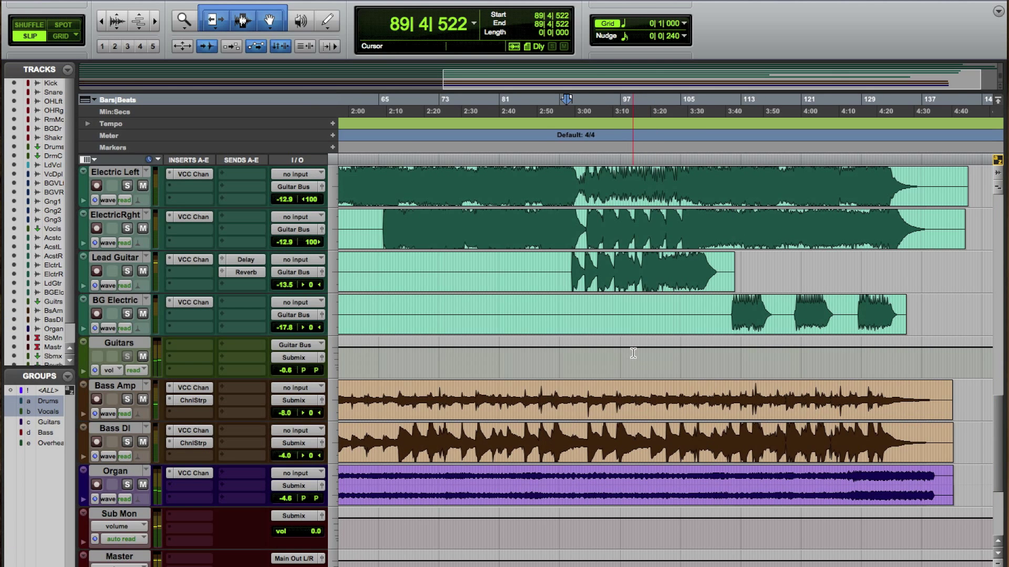
scroll(633, 353, "left", 10)
scroll(633, 353, "up", 1)
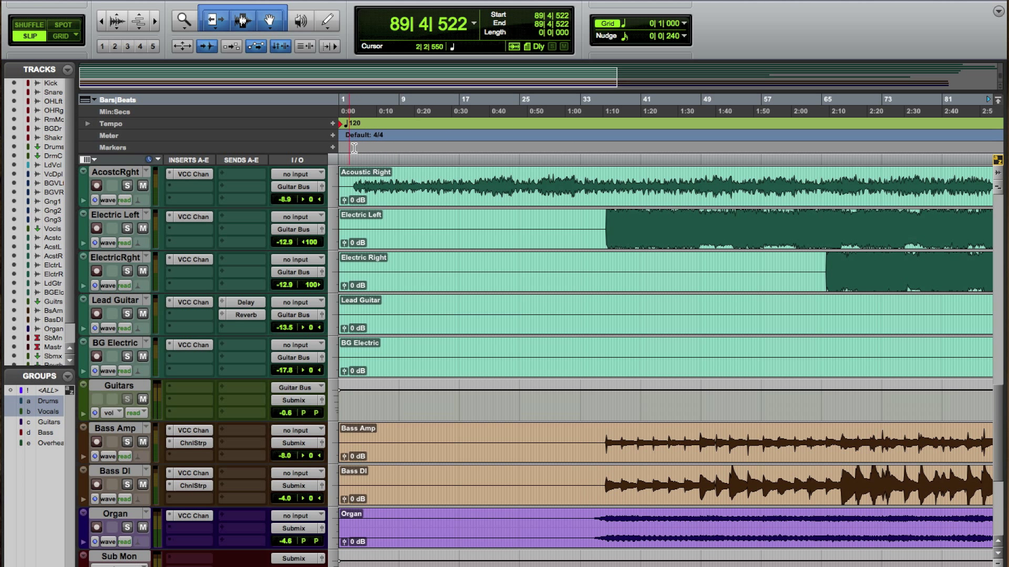
- Add a marker named Intro and move it to bar 3, where the Acoustic Right audio begins
left_click(95, 100)
left_click(440, 153)
key("super+bracketleft")
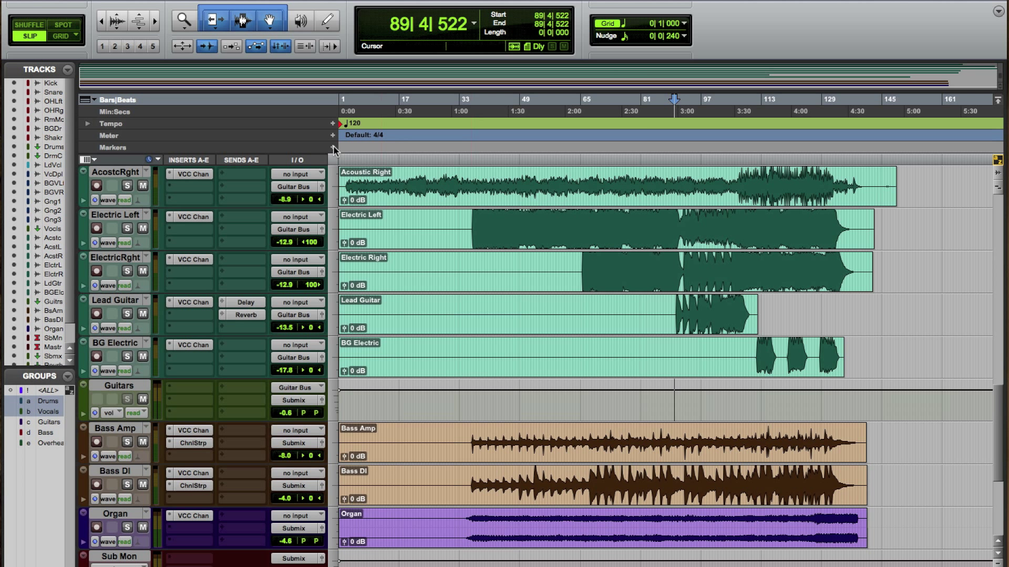
left_click(333, 147)
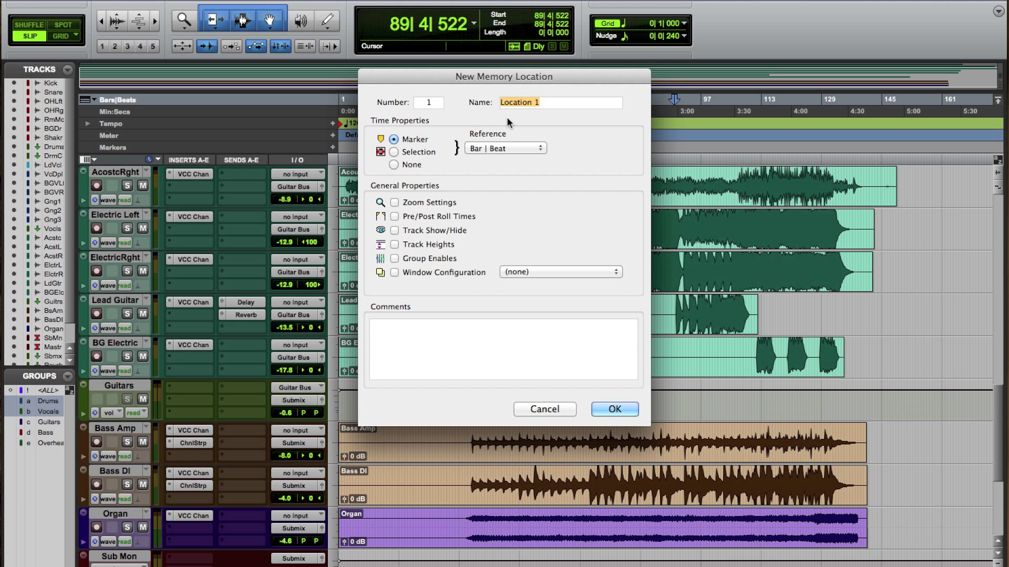
type("Intro")
key("Return")
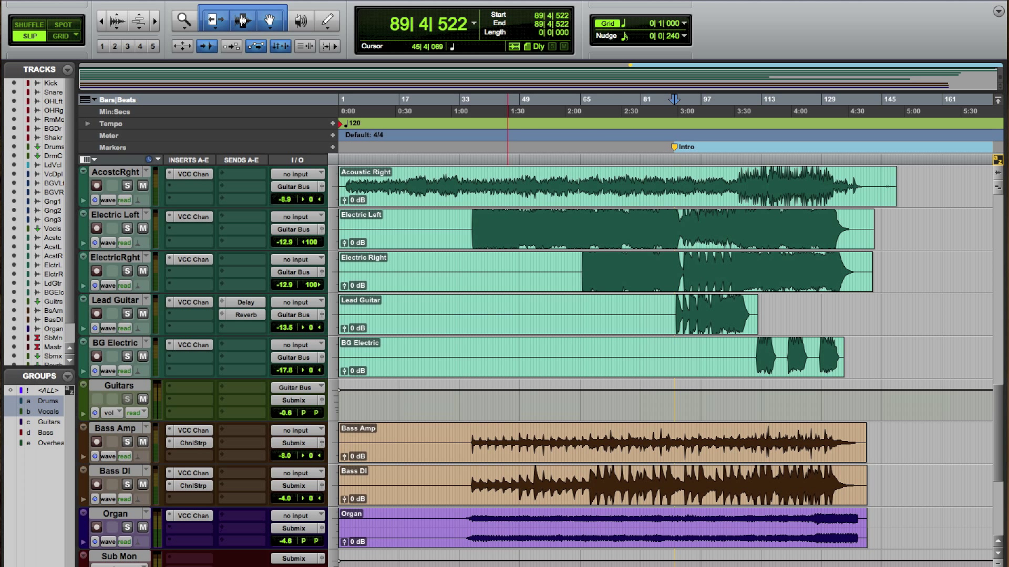
left_click_drag(573, 147, 344, 157)
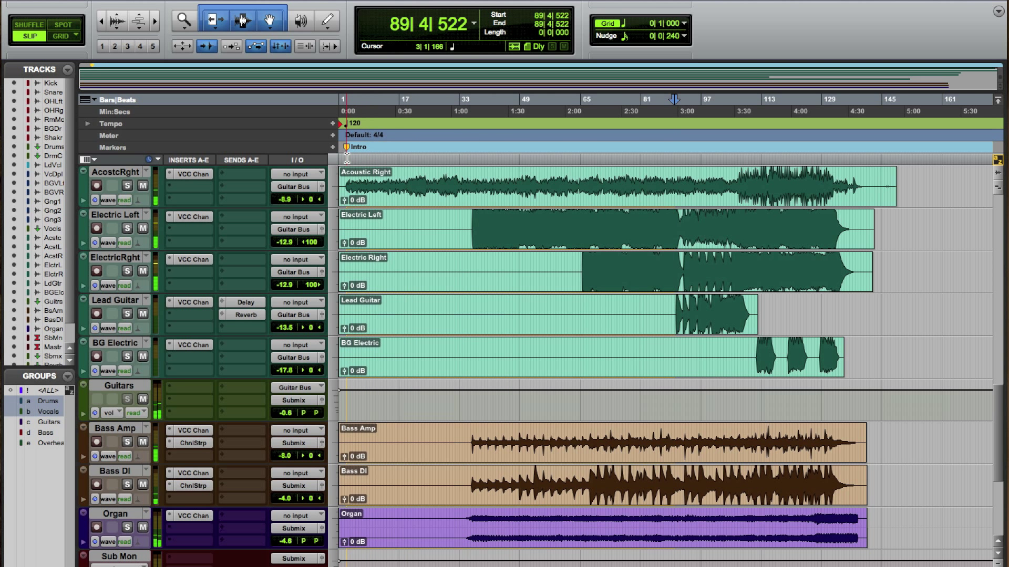
- Place the edit cursor at the Intro marker and add a marker named Verse 1 there
key("ctrl+]")
left_click(372, 148)
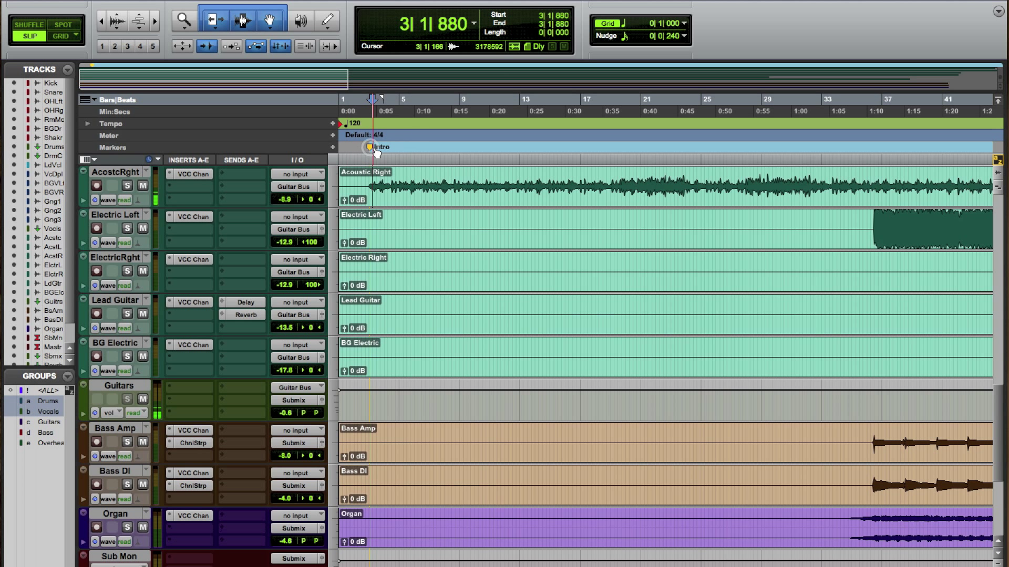
left_click(333, 149)
type("Verse")
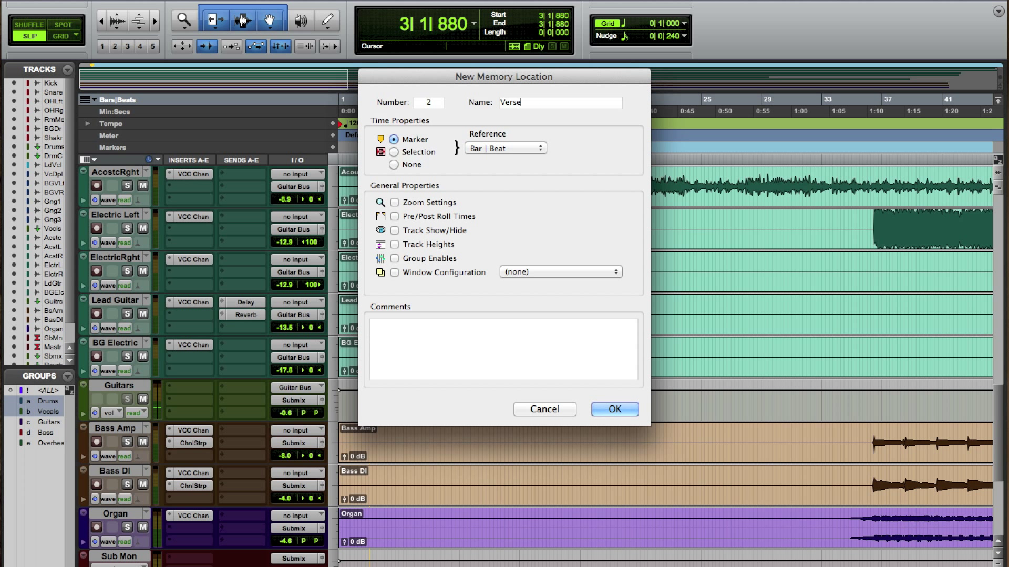
type(" 1")
key("Return")
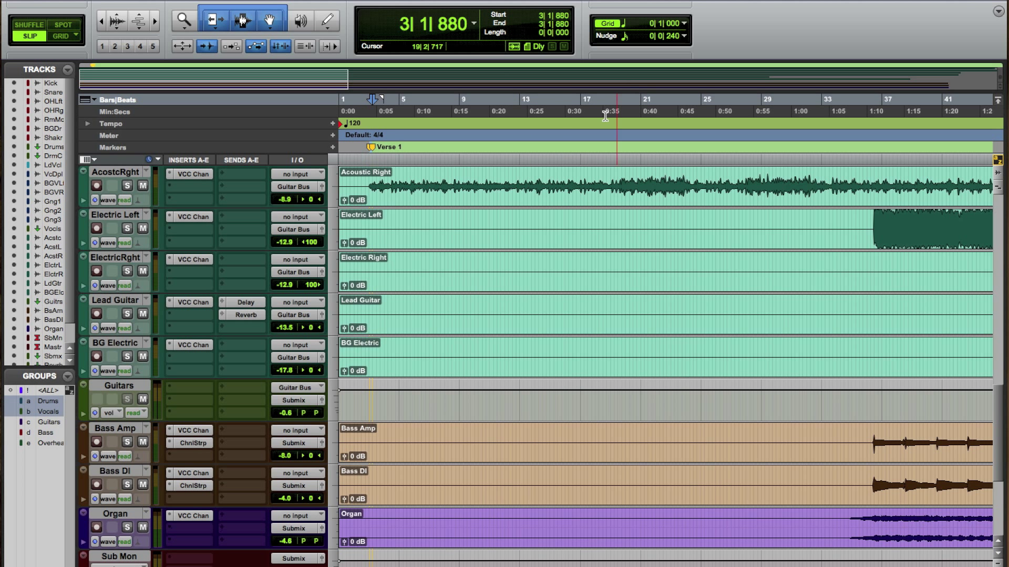
- Play from the intro and move the Verse 1 marker to the first lead vocal phrase, at about bar 11
key("space")
left_click(377, 148)
left_click_drag(377, 147, 455, 148)
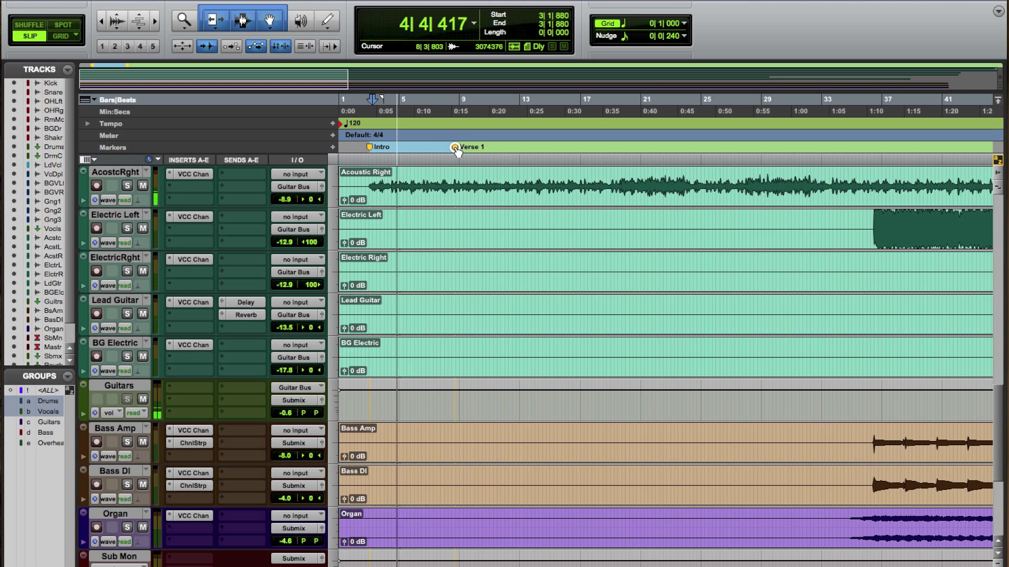
left_click(455, 174)
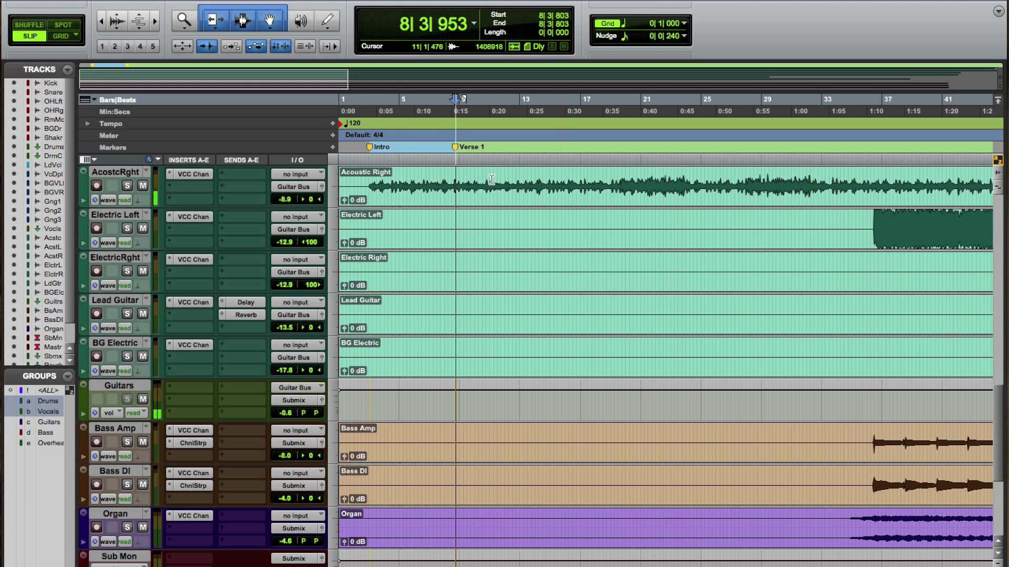
scroll(507, 179, "down", 5)
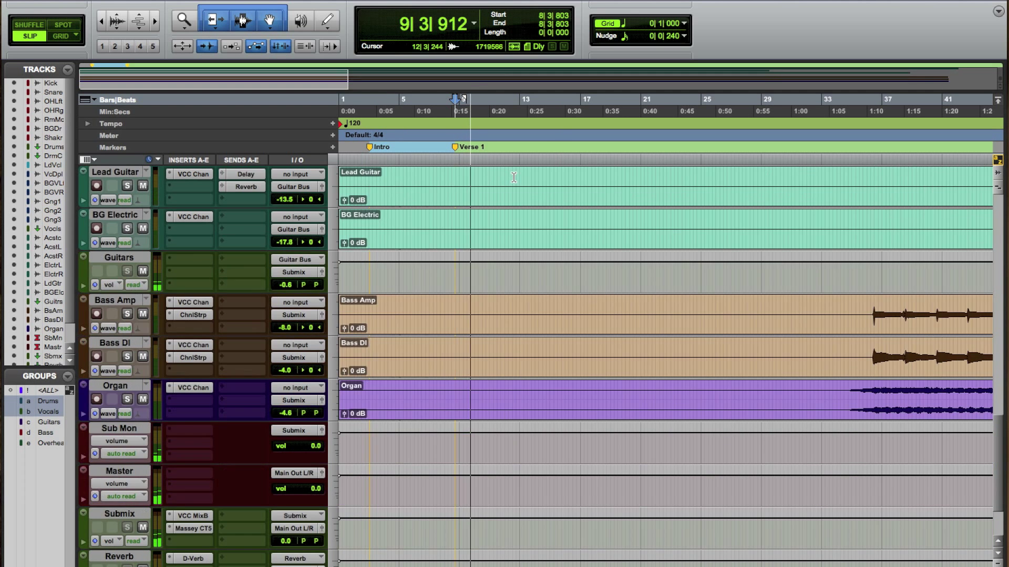
scroll(514, 177, "up", 15)
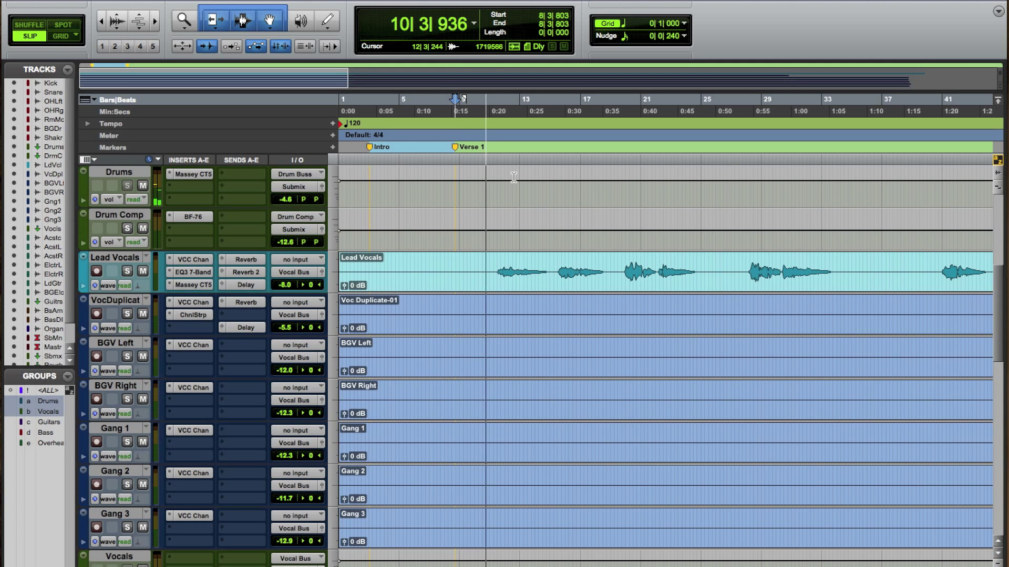
left_click_drag(455, 146, 497, 147)
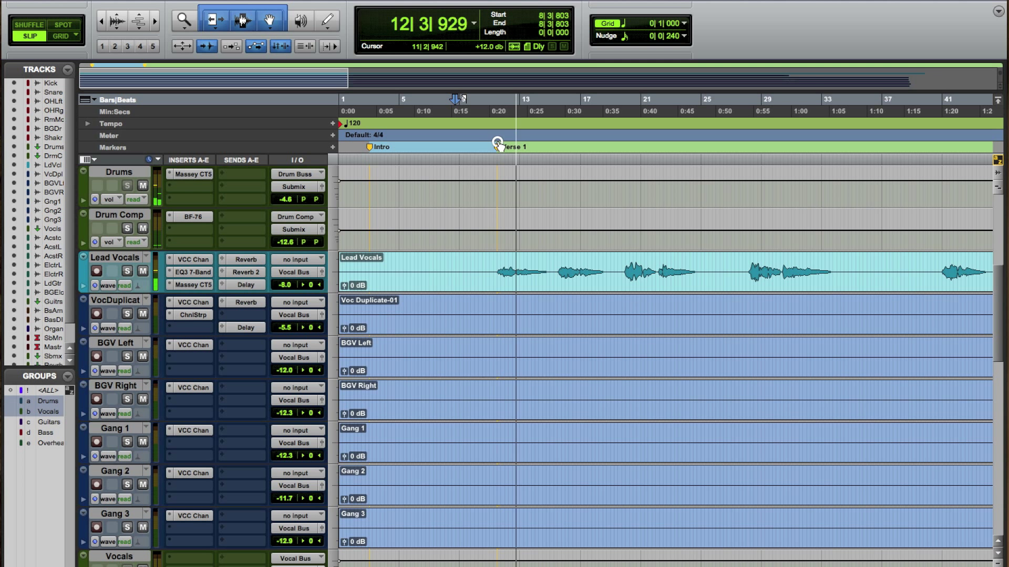
key("space")
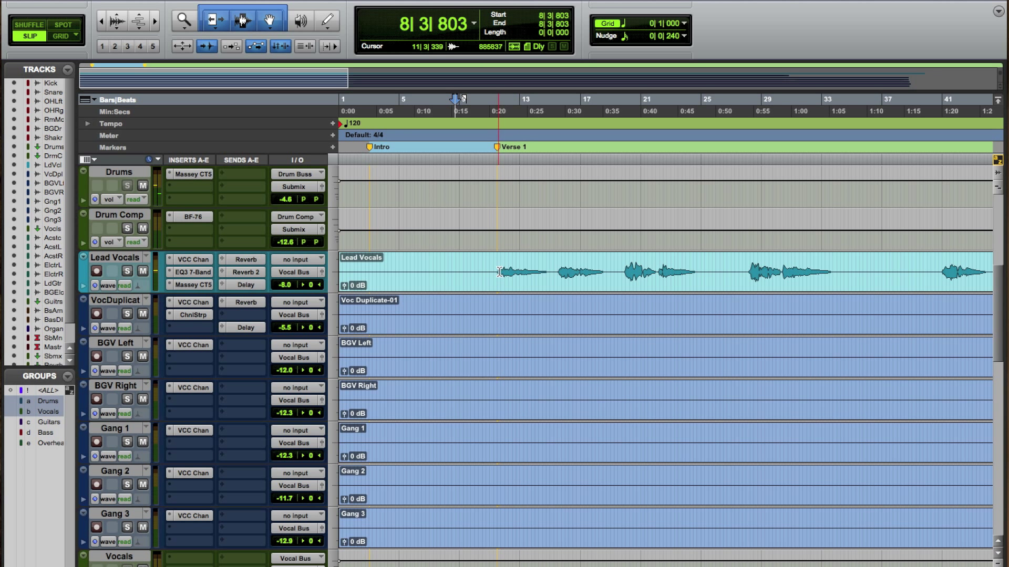
- Add a marker named Chorus 1 and place it at about bar 40, just before the second group of lead vocal phrases
key("super+bracketleft")
key("super+bracketleft")
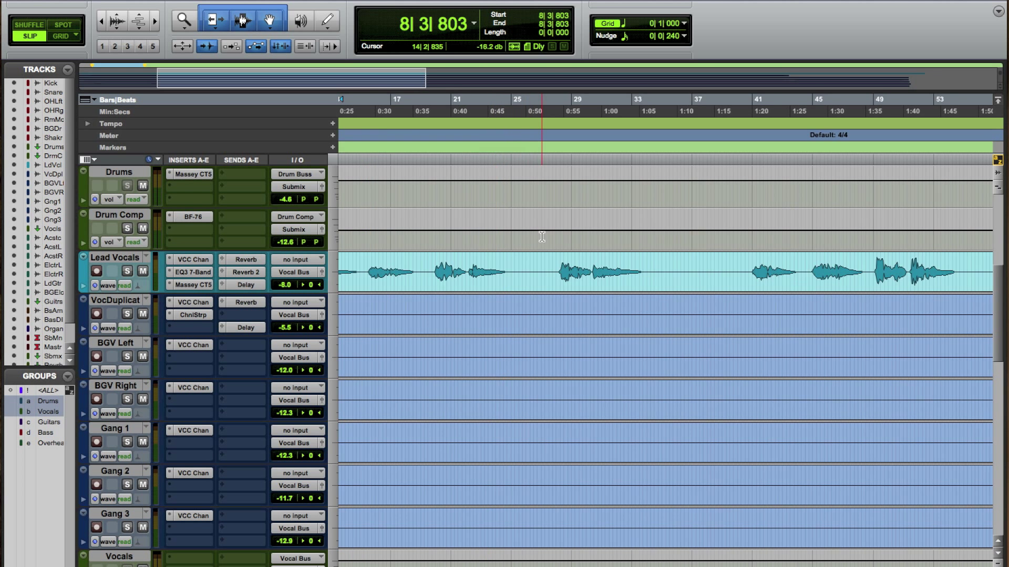
left_click(333, 148)
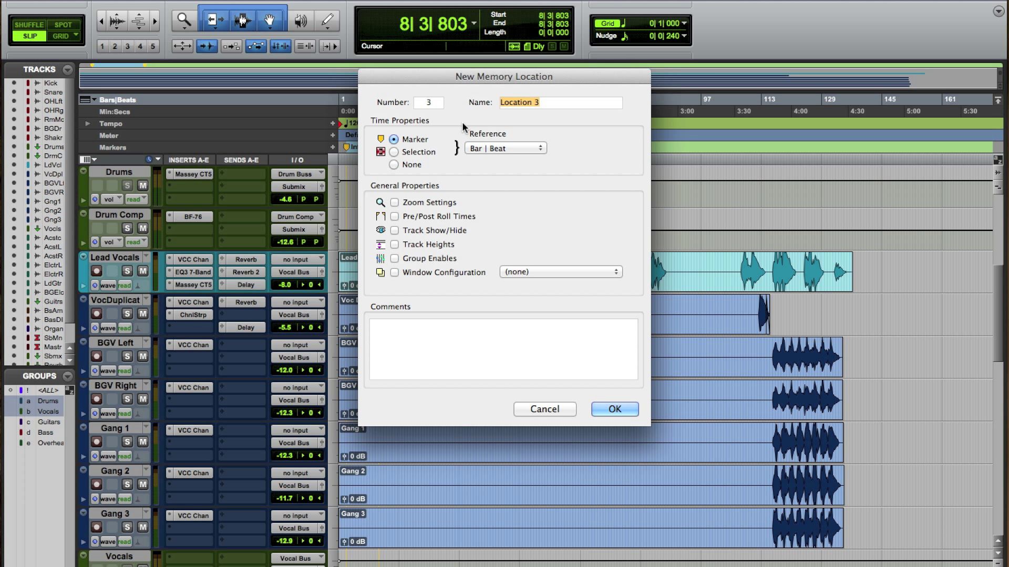
type("Chorus 1")
key("Return")
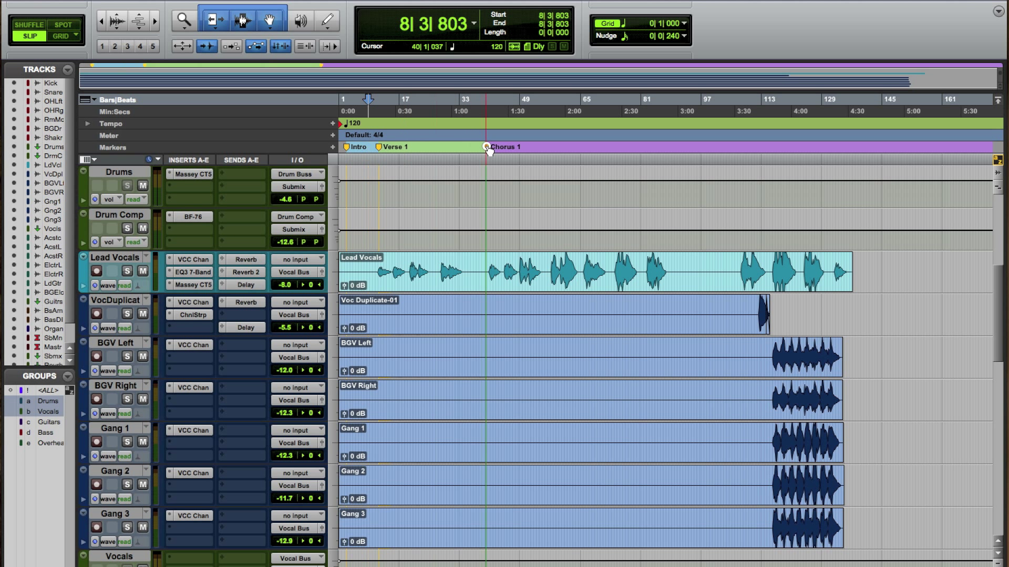
- Play the song from bar 41, then try the Chorus 1 marker at about bar 70
key("space")
key("space")
left_click(491, 267)
key("space")
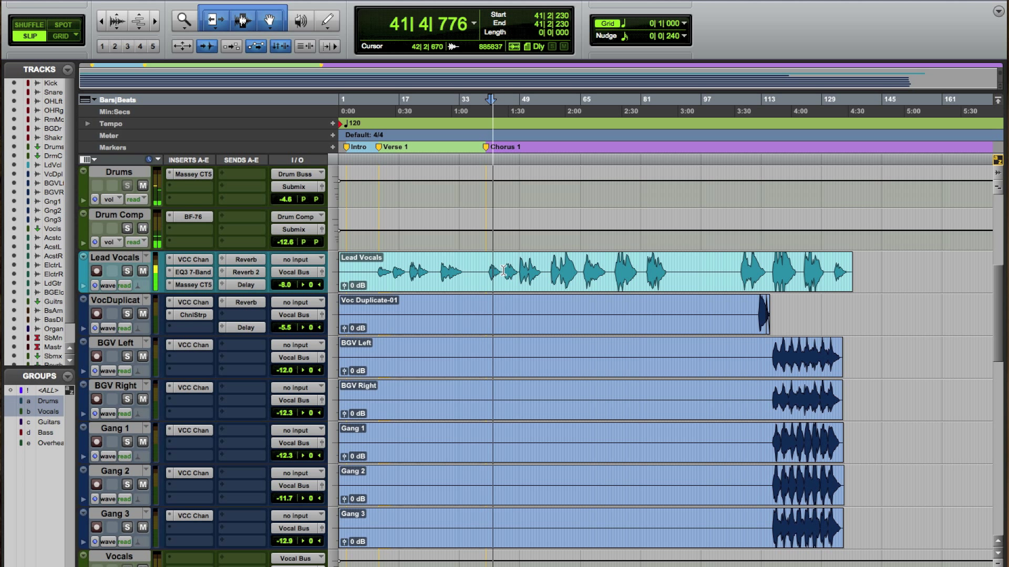
key("space")
left_click_drag(488, 149, 603, 150)
- Listen to the lead vocals at bar 106 and at the phrases before the Chorus 1 marker to locate the chorus
left_click(736, 255)
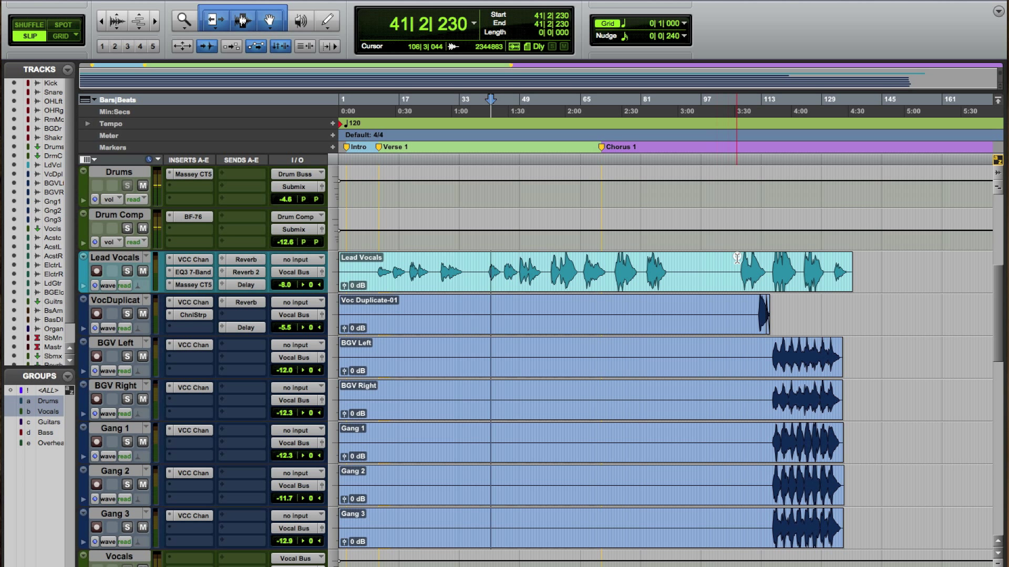
key("space")
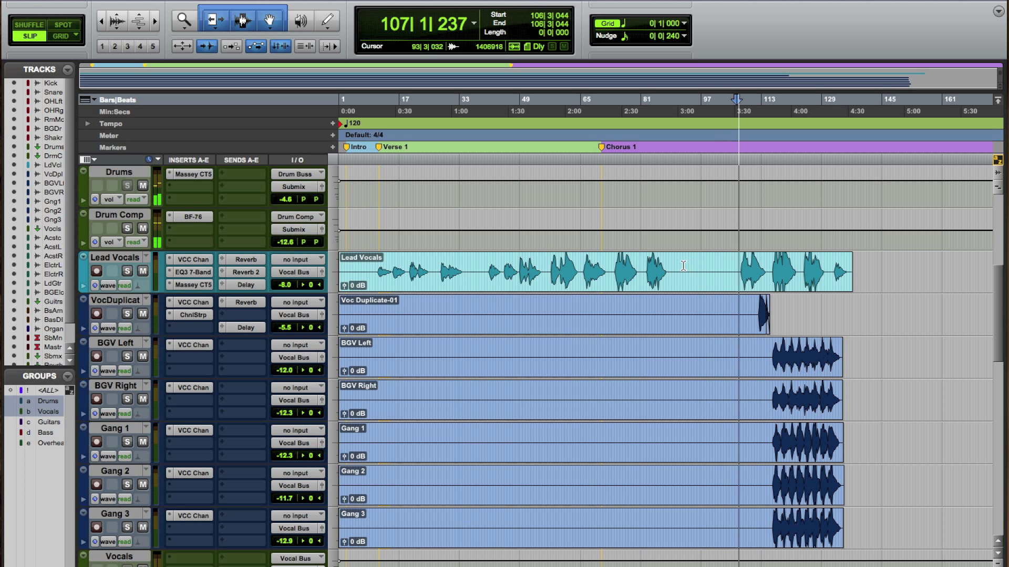
key("space")
left_click(585, 271)
key("space")
key("space")
left_click(550, 271)
key("space")
key("space")
- Play the lead vocals from the end of bar 65 and move the Chorus 1 marker to that point
left_click(584, 263)
key("space")
key("space")
left_click_drag(602, 148, 583, 149)
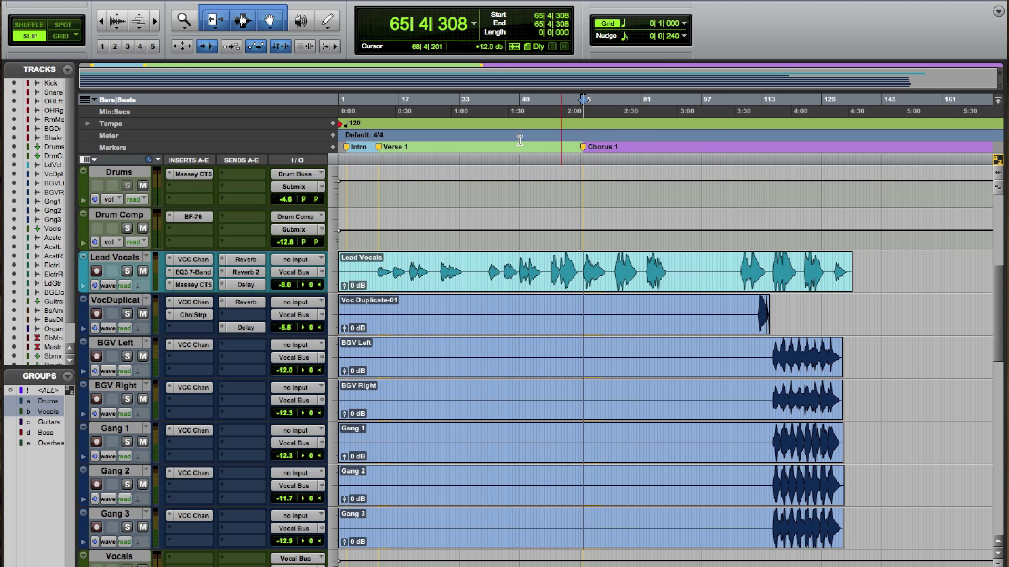
- Add a marker named Verse 2, move it to about bar 40, and play the song from there
left_click(332, 147)
type("Verse 2")
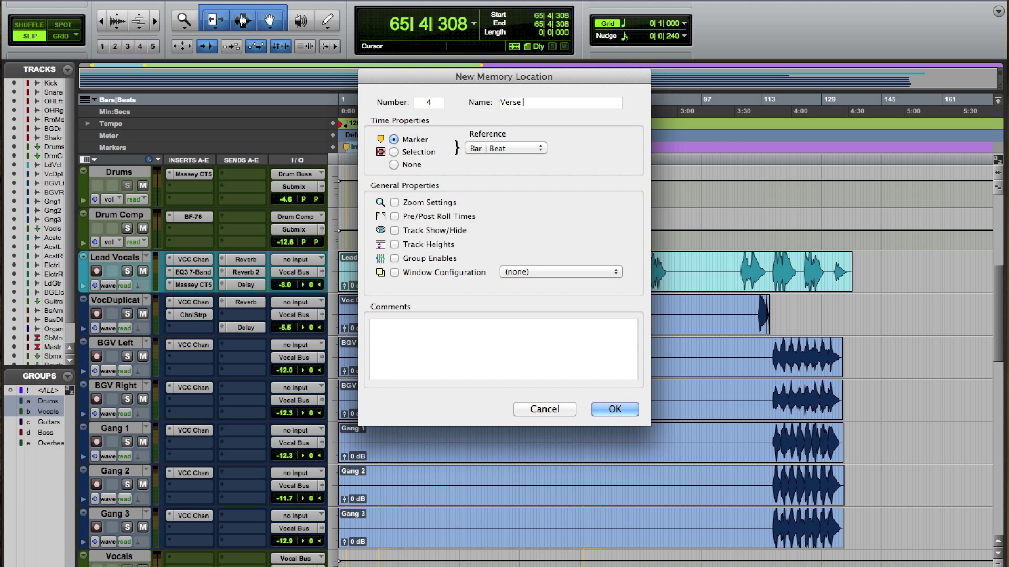
key("Return")
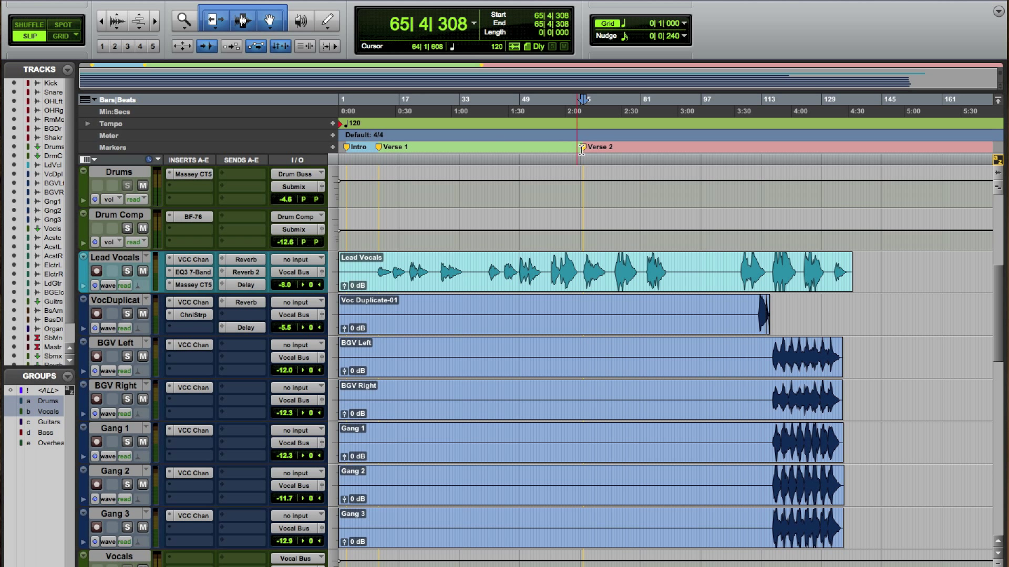
left_click_drag(583, 148, 488, 148)
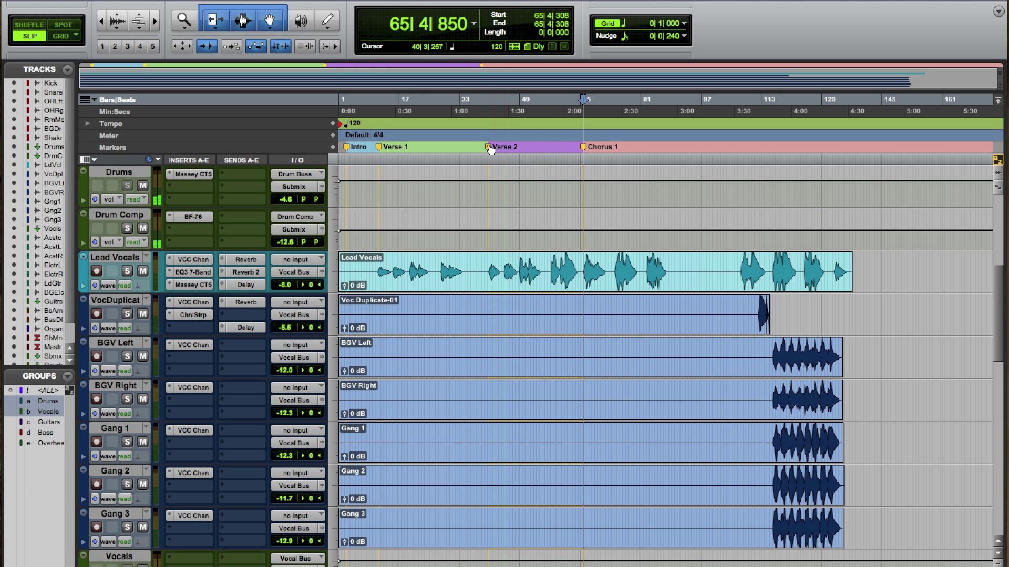
left_click(487, 236)
key("space")
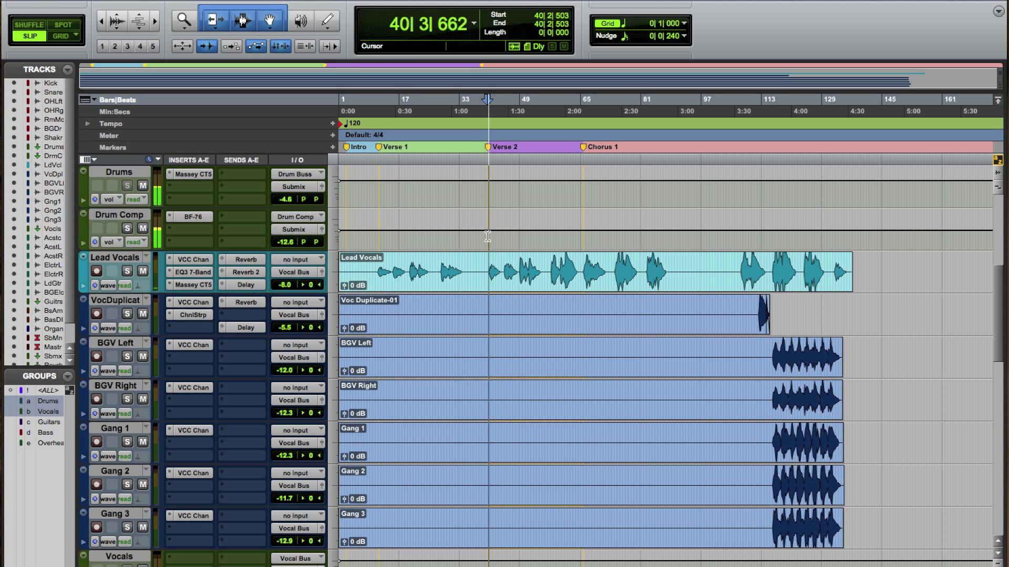
key("space")
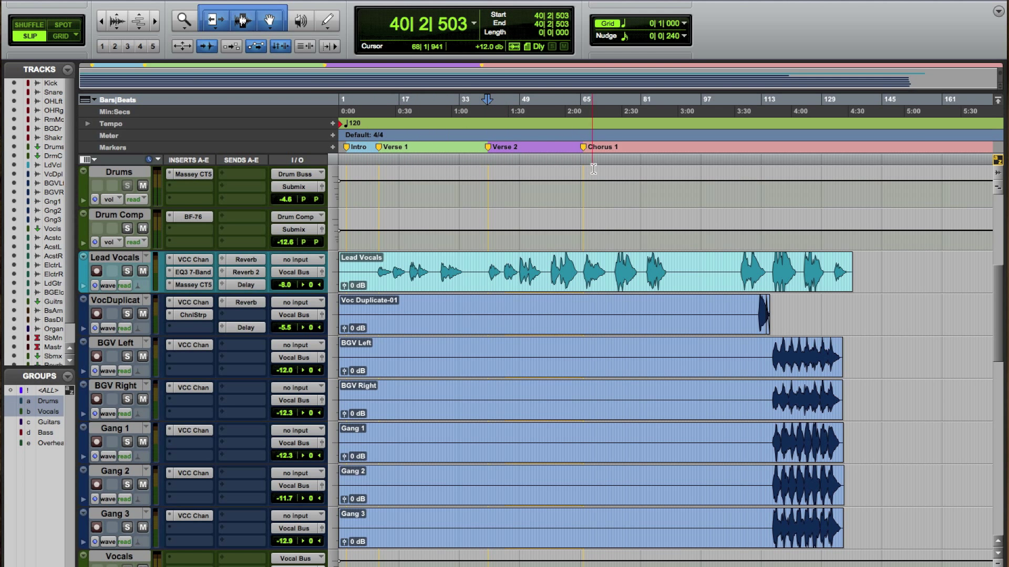
- Inspect the lead vocal phrases around the Chorus 1 marker, then place the edit cursor at the Verse 1 marker
key("super+bracketright")
key("super+bracketright")
scroll(634, 344, "right", 10)
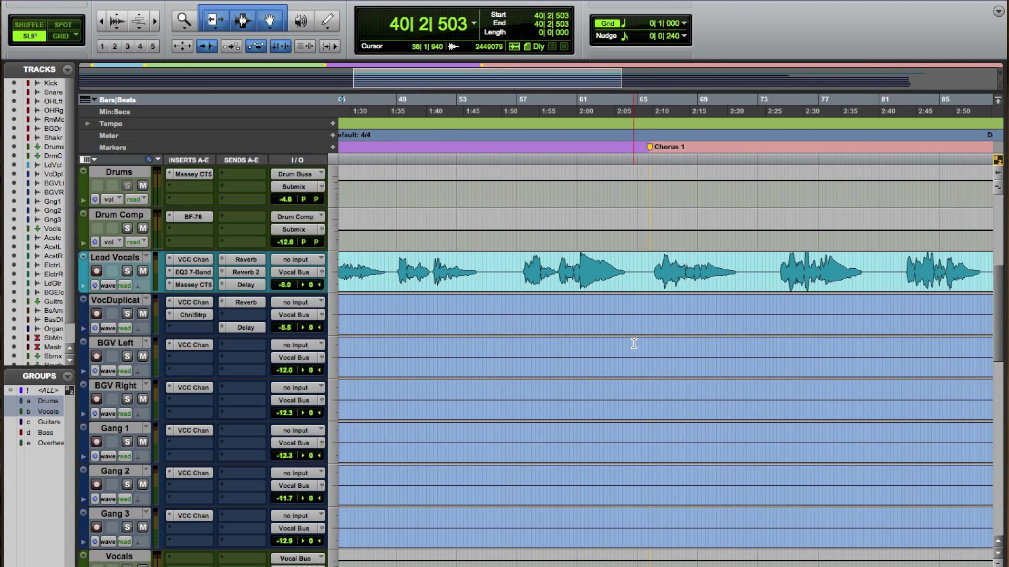
key("super+bracketleft")
key("super+bracketleft")
left_click(584, 307)
left_click(378, 304)
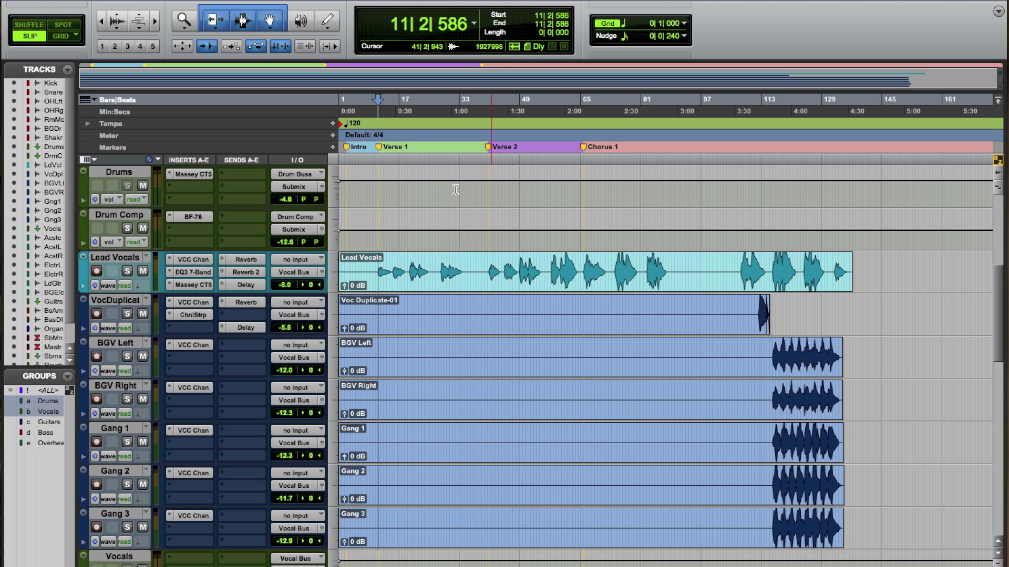
- Turn off Always Display Marker Colors in the display preferences and apply the change
left_click(428, 0)
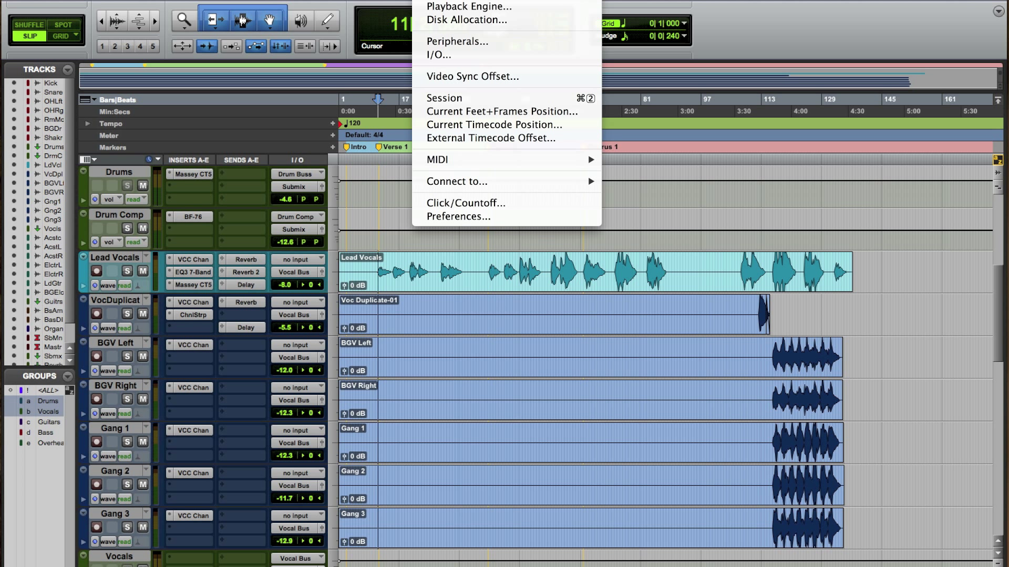
left_click(462, 215)
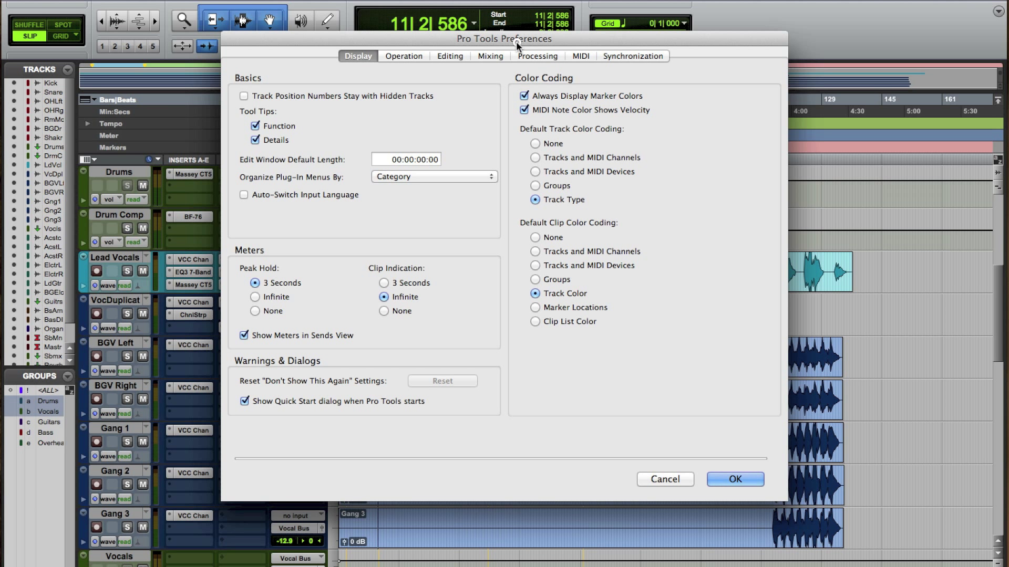
left_click_drag(516, 41, 380, 164)
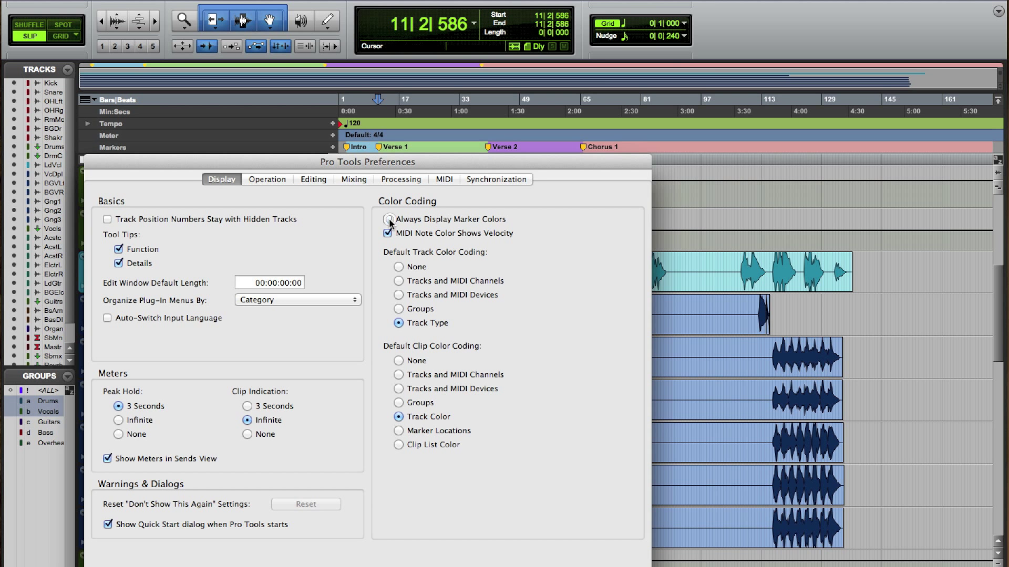
left_click_drag(395, 159, 427, 47)
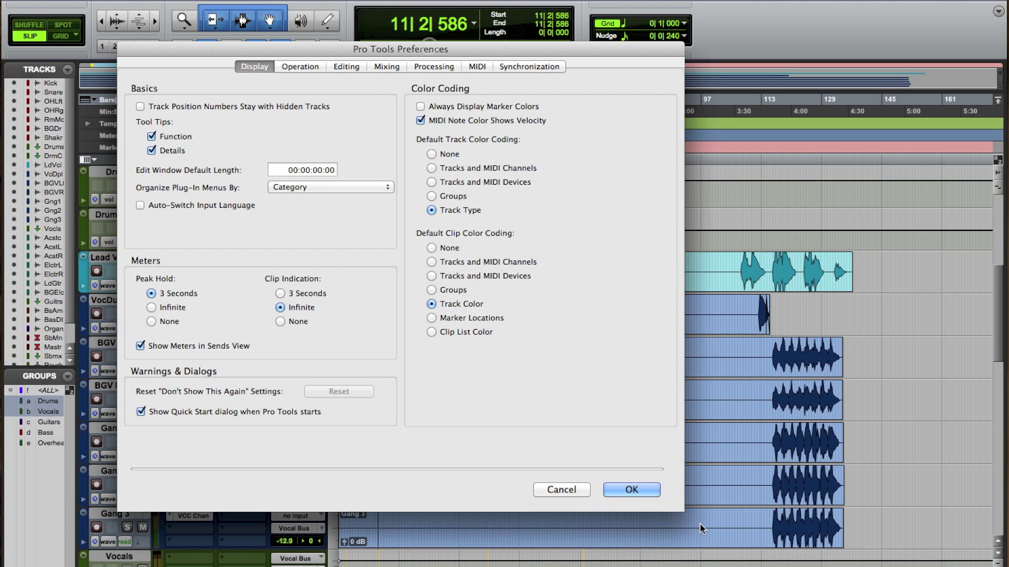
left_click(630, 491)
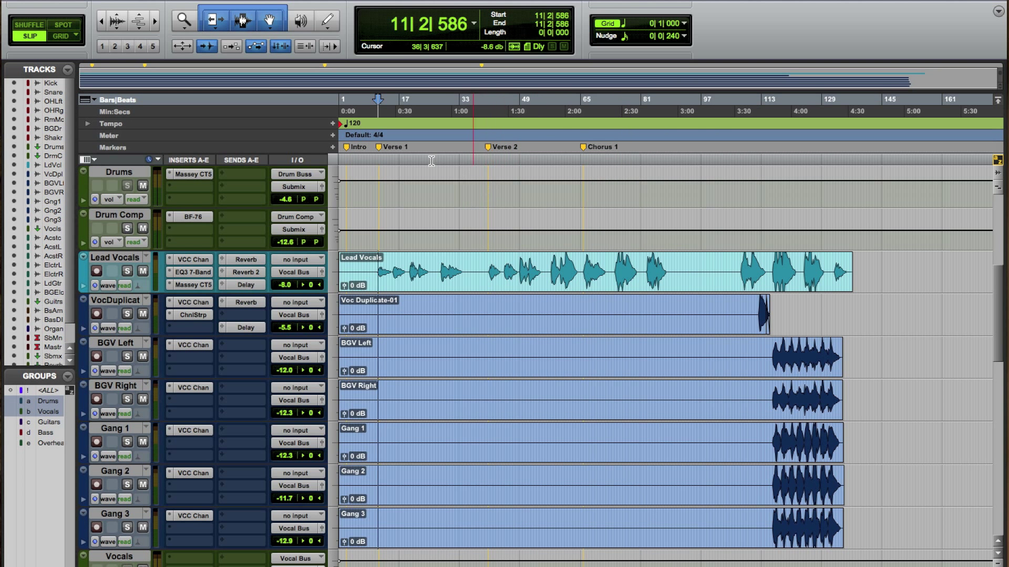
- Turn on Always Display Marker Colors in the display preferences and apply the change
left_click(423, 1)
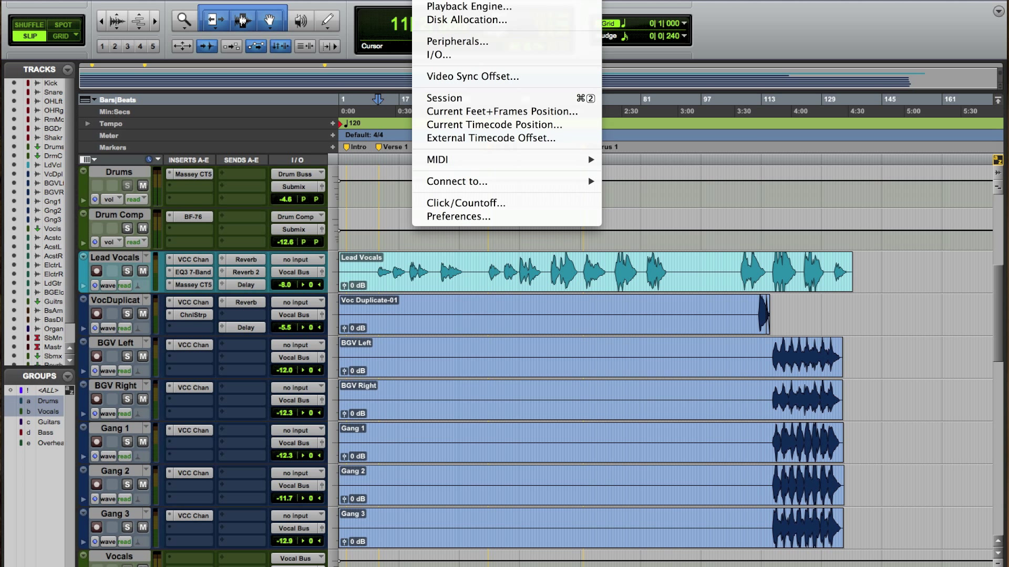
left_click(475, 212)
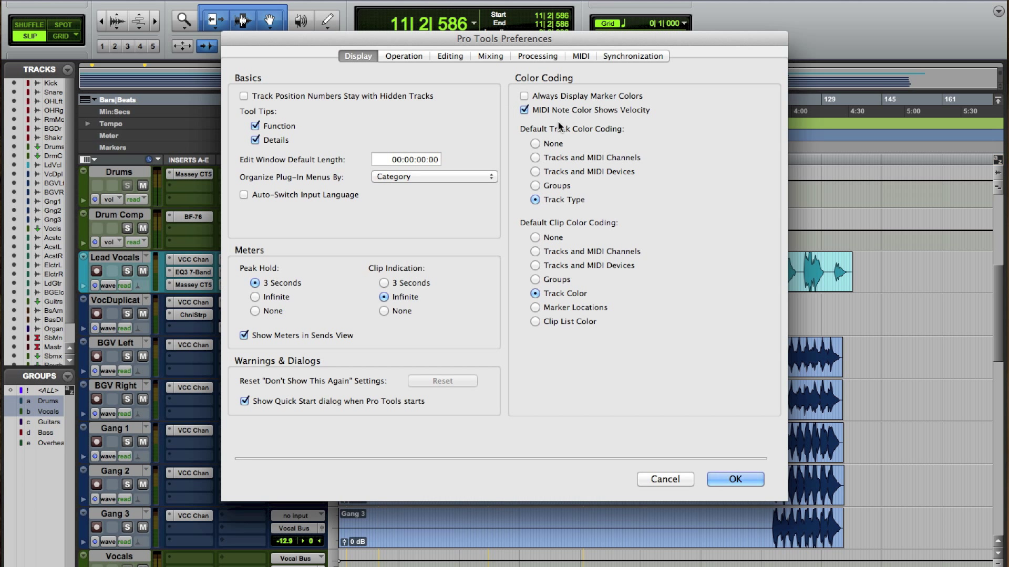
left_click(525, 96)
left_click(735, 479)
- Review the session's tracks from the drums through the guitars, bass and organ, comparing the edit view with the mixer's channel strips
scroll(401, 228, "up", 7)
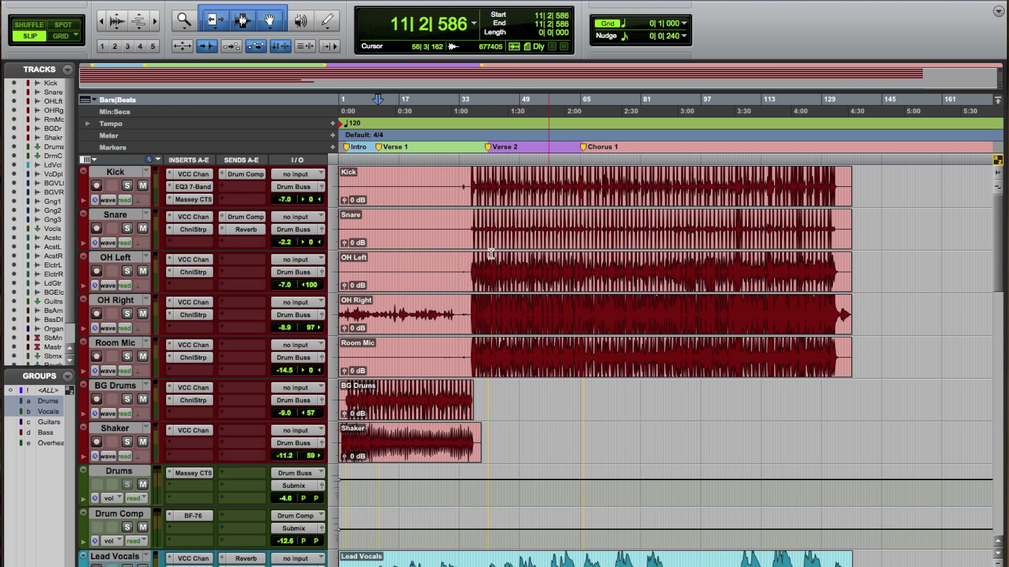
key("super+equal")
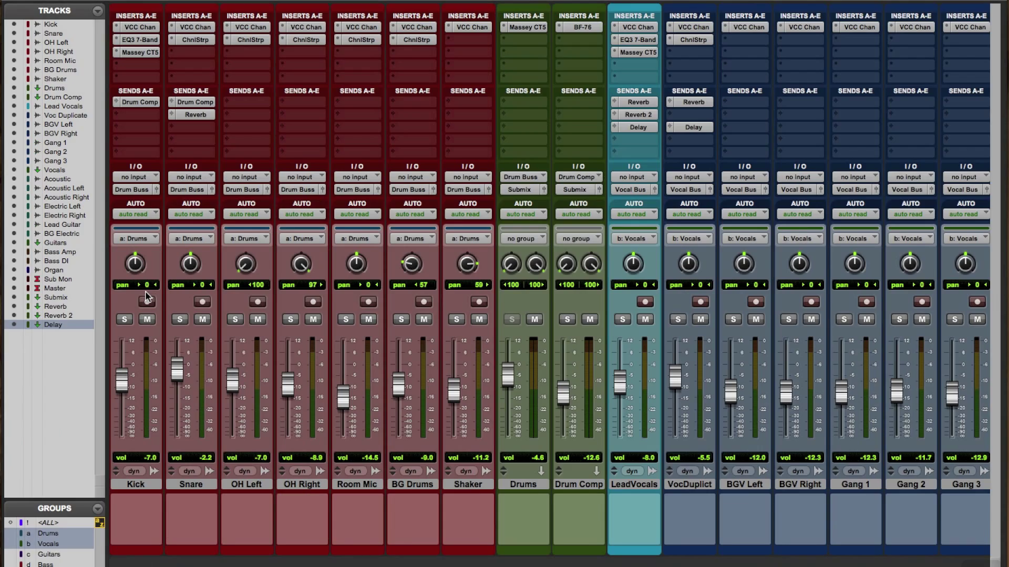
key("super+equal")
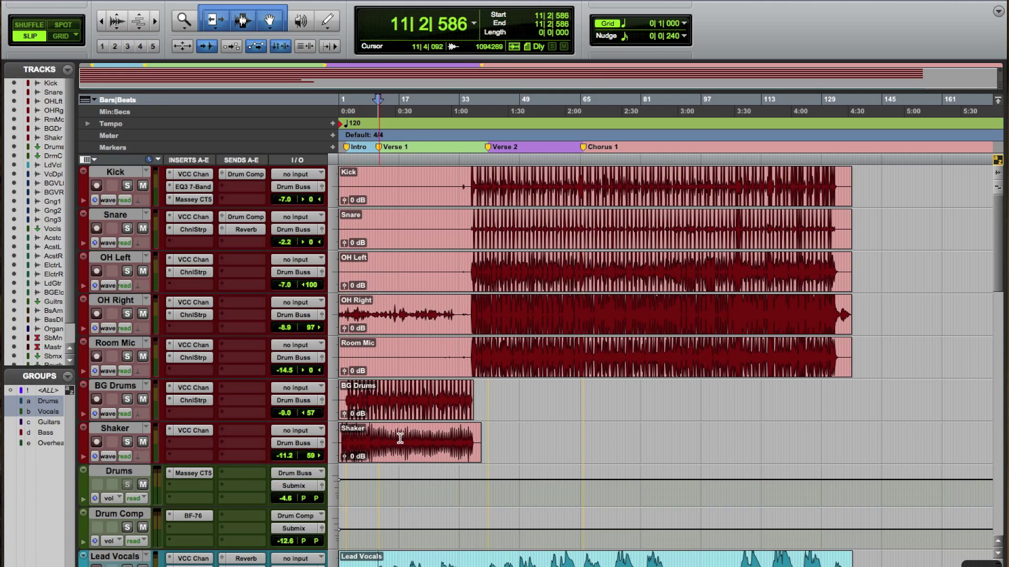
scroll(400, 438, "down", 15)
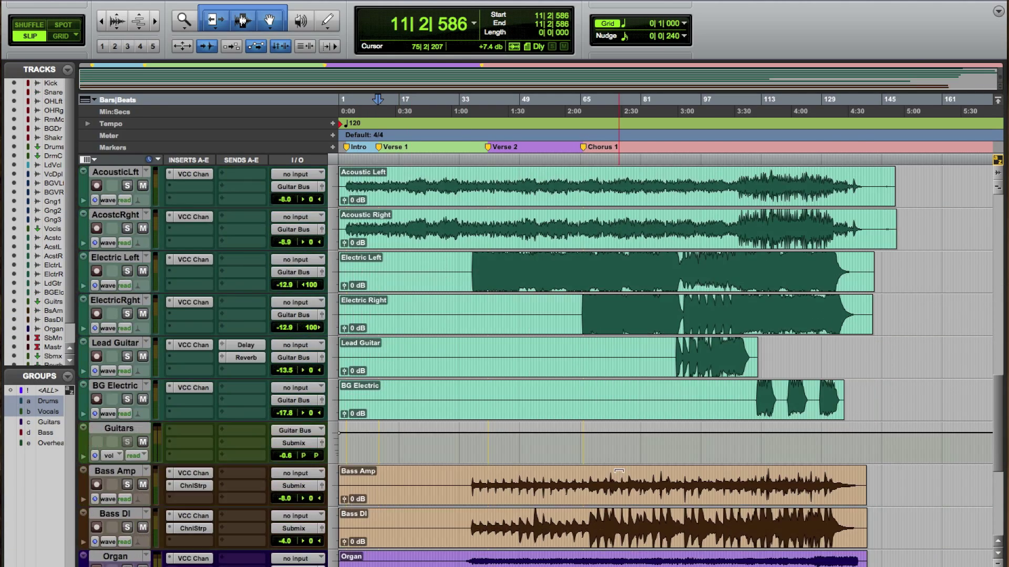
scroll(619, 471, "down", 10)
key("super+equal")
scroll(618, 468, "right", 10)
scroll(570, 462, "left", 10)
key("super+equal")
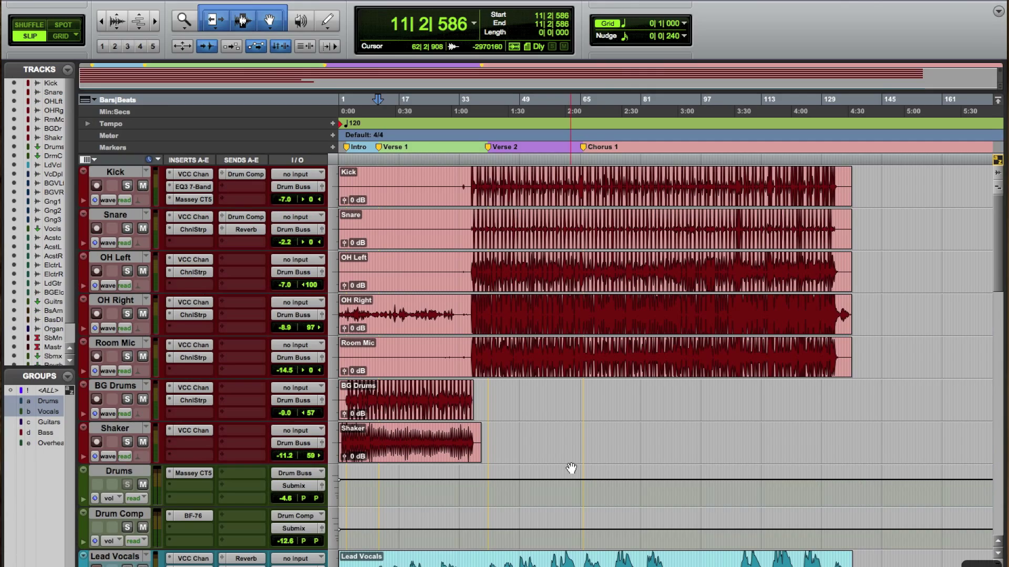